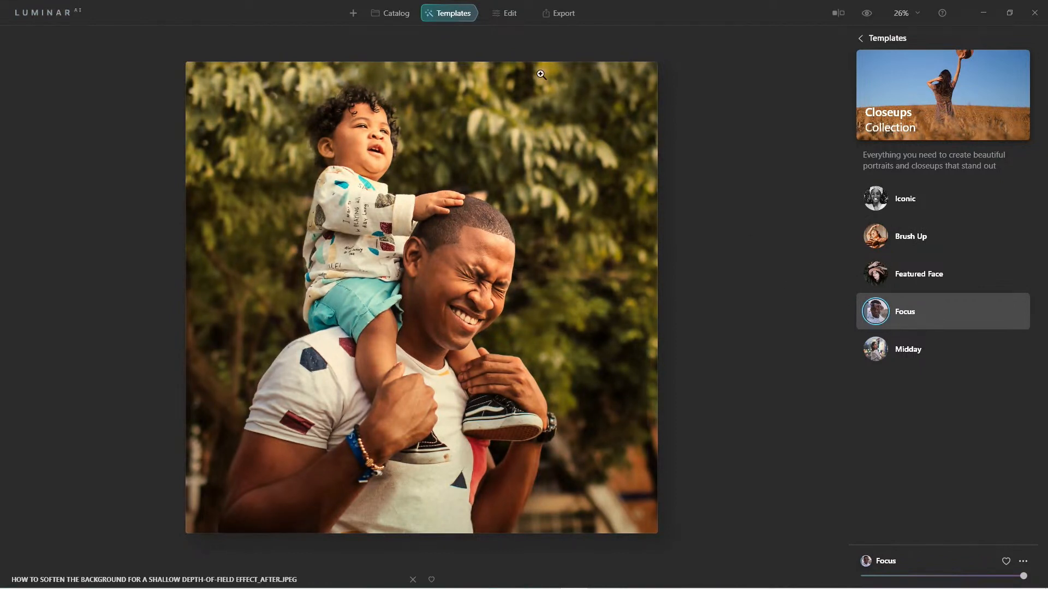
Step: Open the photo for editing and set the Structure tool's Amount to 100
left_click(505, 17)
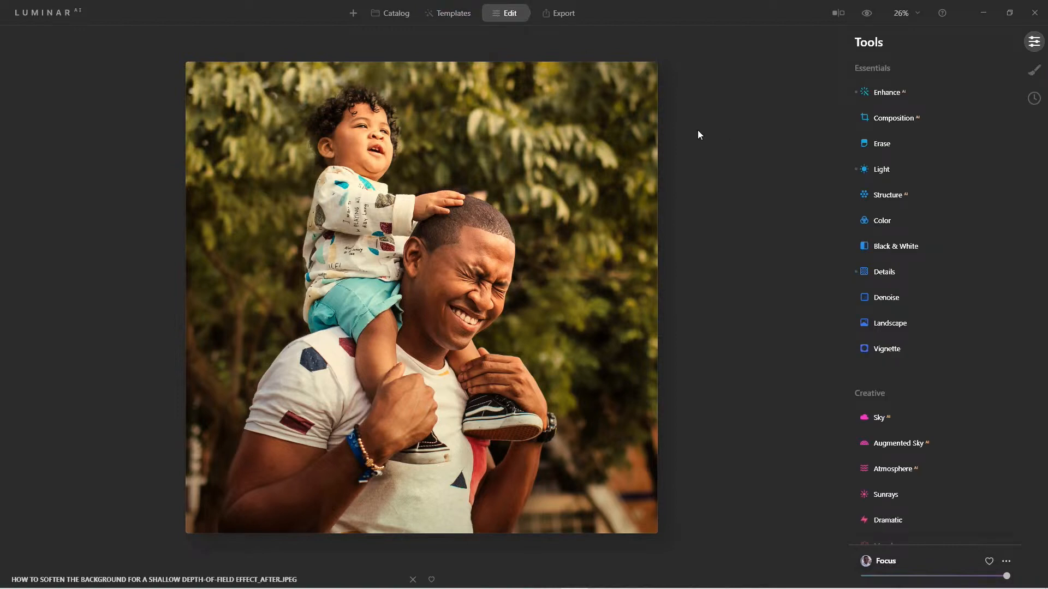
left_click(882, 191)
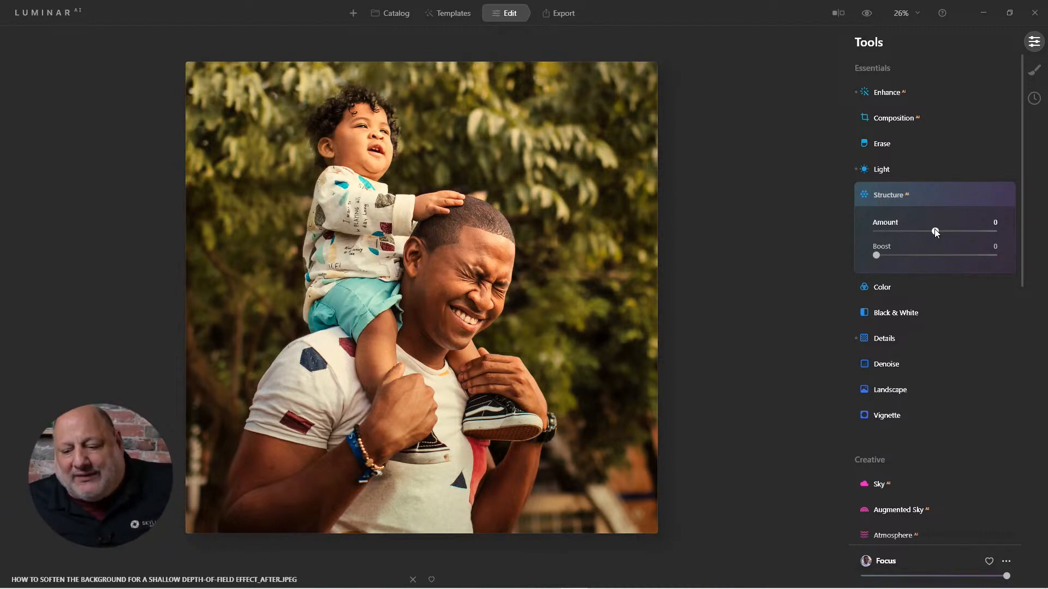
left_click_drag(936, 231, 991, 234)
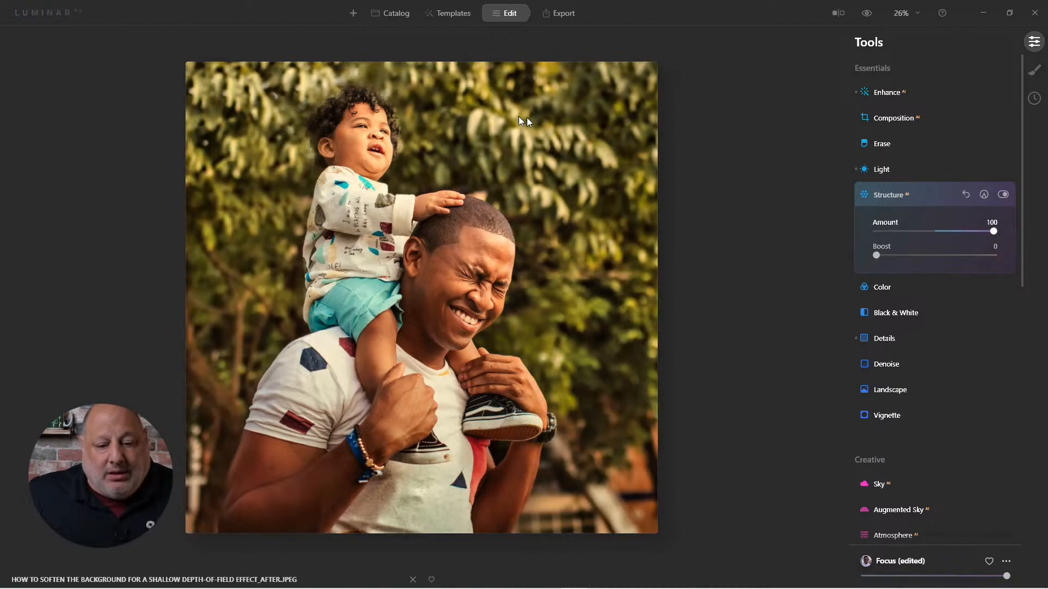
Step: Compare the photo with and without the edits close up, examining the faces and the foliage behind them
scroll(500, 131, "up", 4)
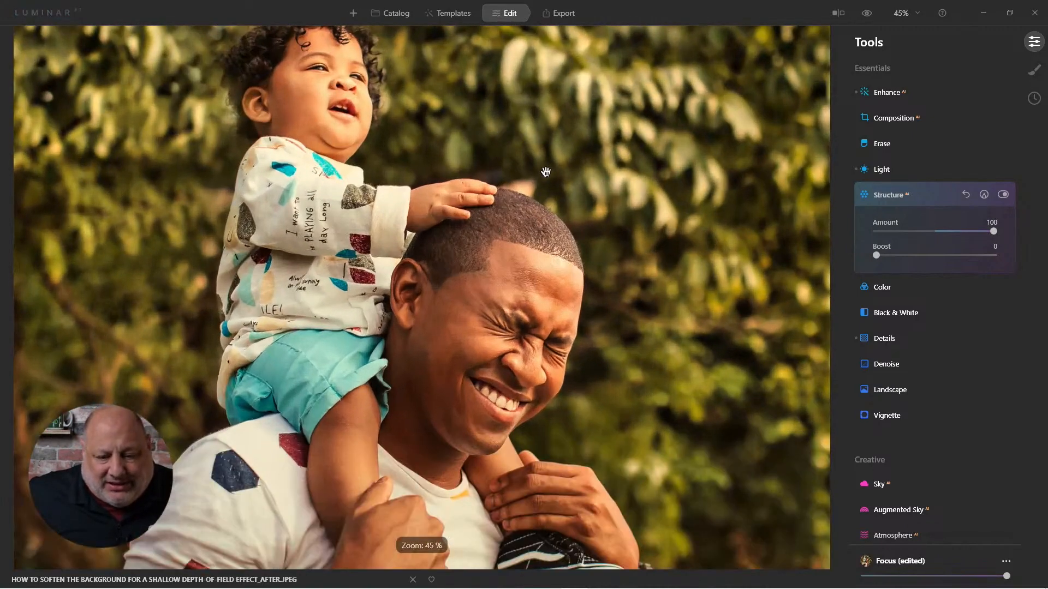
left_click_drag(546, 170, 425, 270)
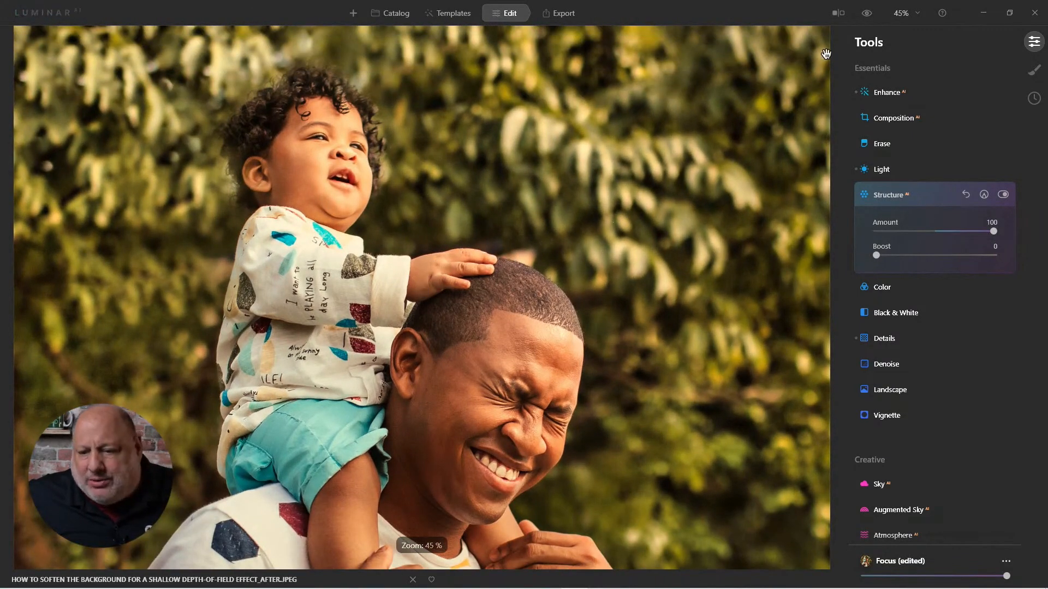
left_click(867, 14)
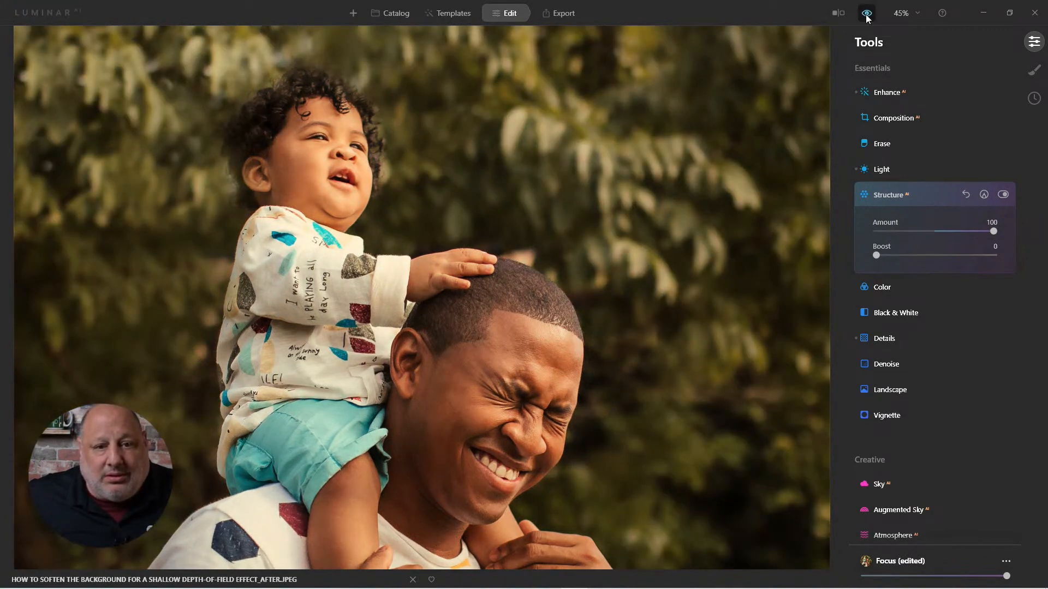
left_click(866, 14)
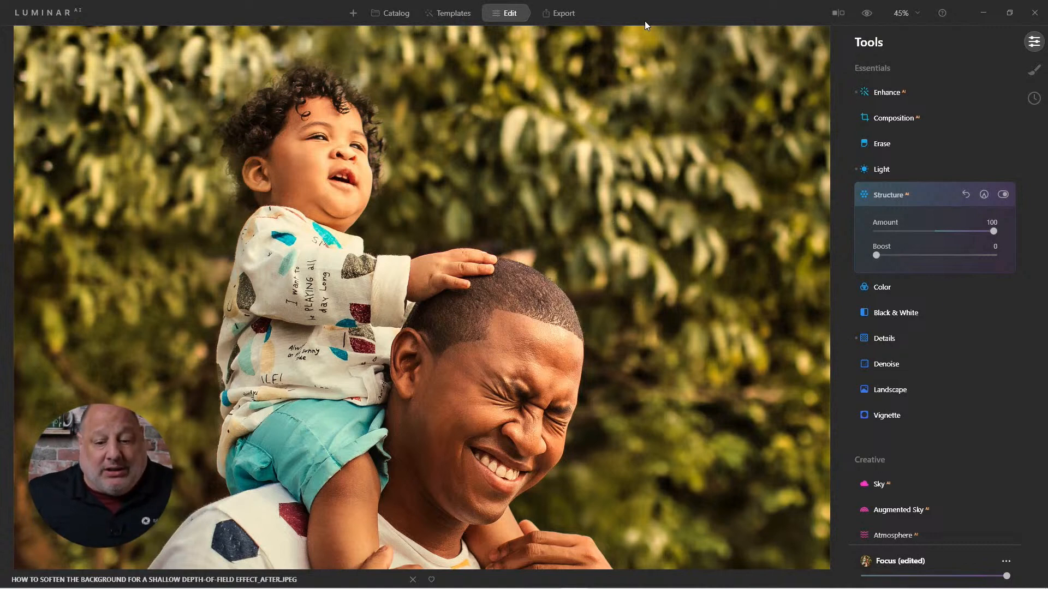
left_click(636, 103)
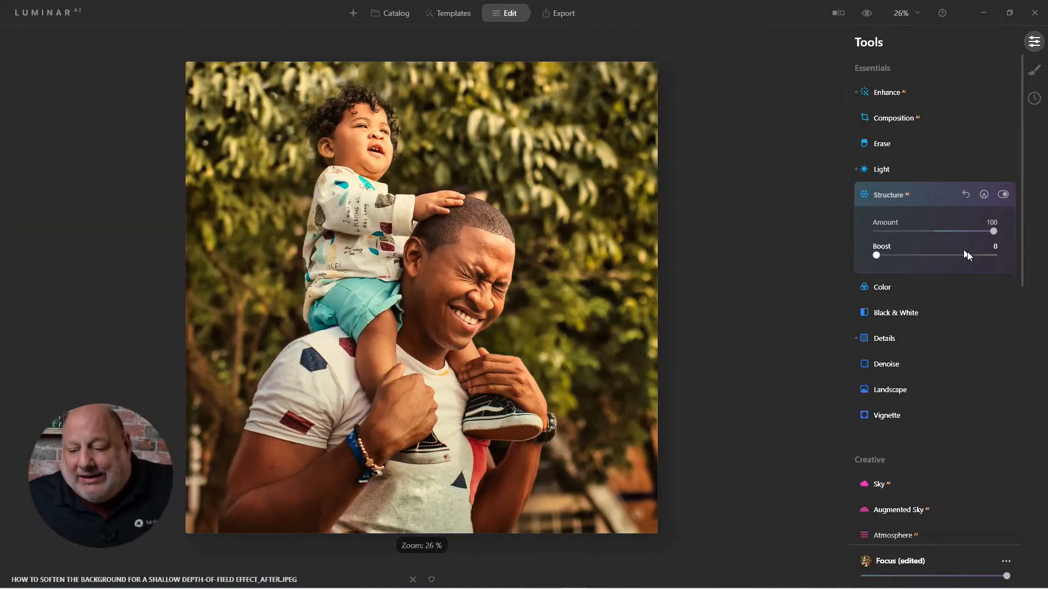
Step: Set the Structure Amount to -86 and compare the child's face and the background with the unedited photo
left_click_drag(993, 232, 884, 231)
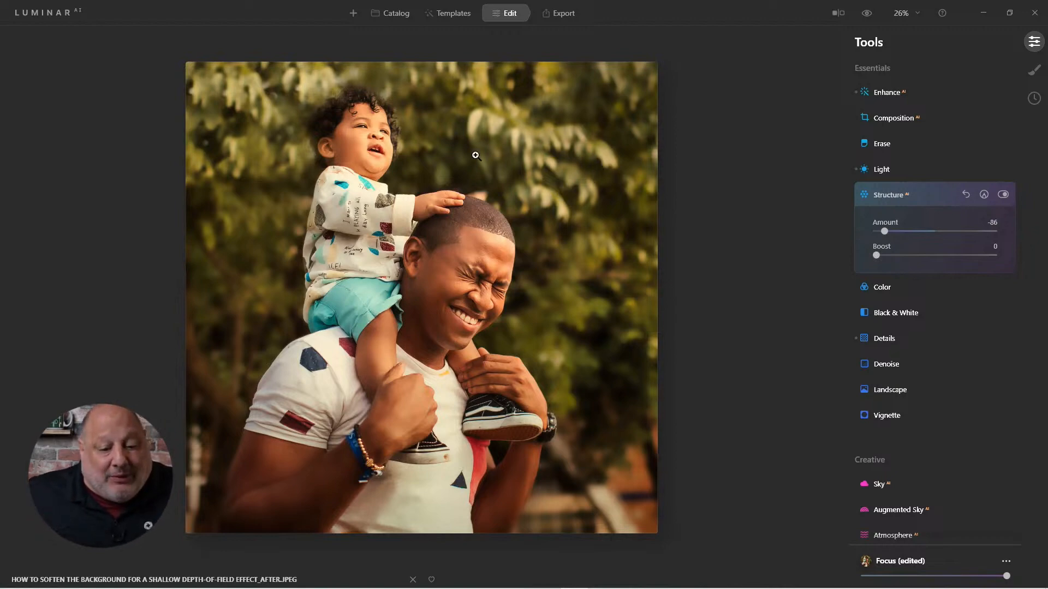
scroll(417, 136, "up", 5)
scroll(416, 136, "up", 2)
left_click_drag(416, 136, 510, 320)
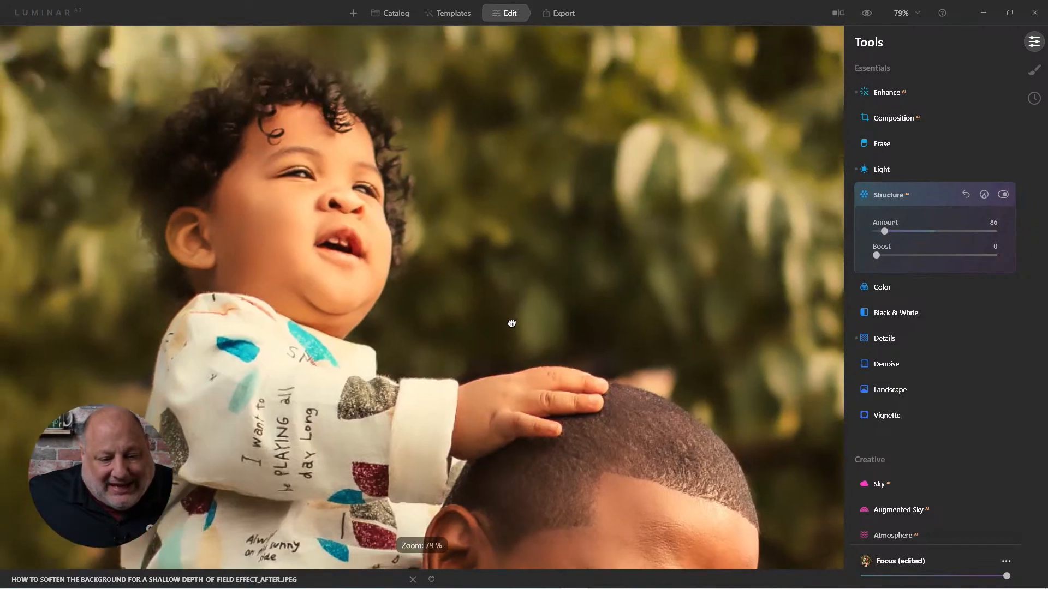
left_click(867, 13)
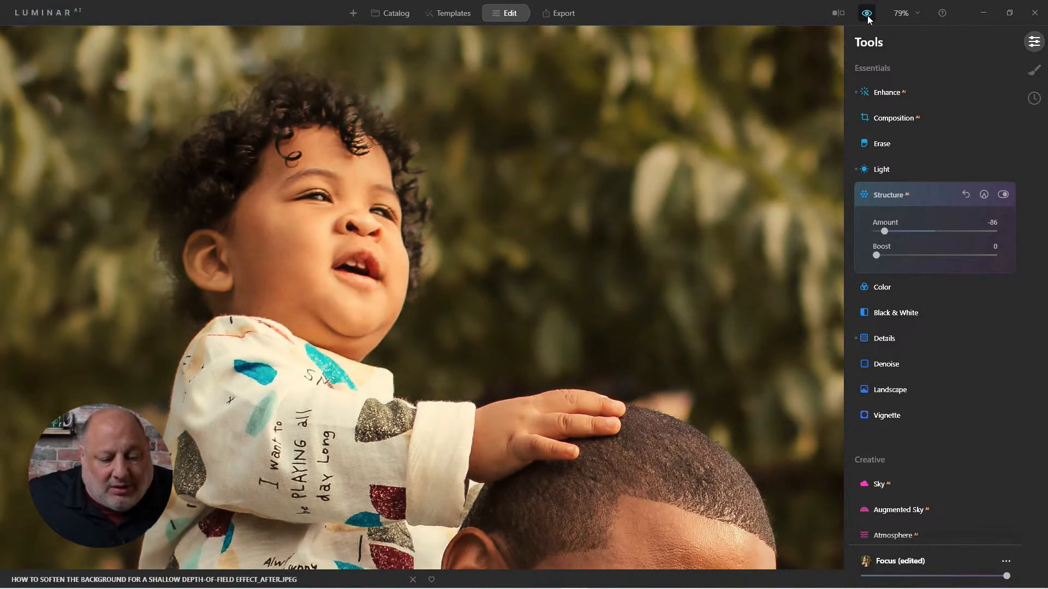
left_click(867, 13)
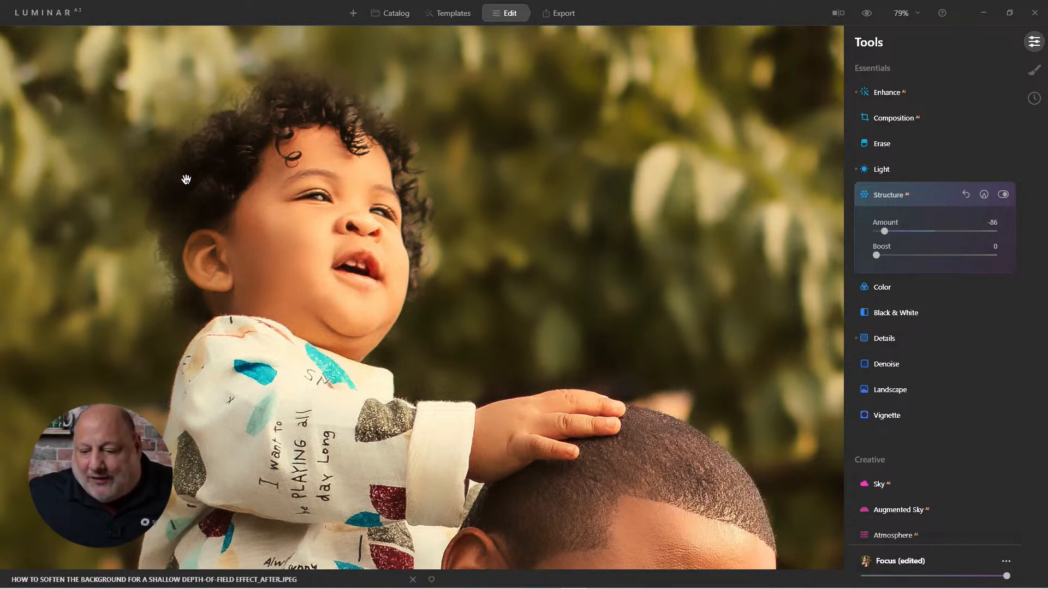
Step: Erase the Structure effect from the child with the Paint Mask eraser at 67 opacity
left_click(983, 195)
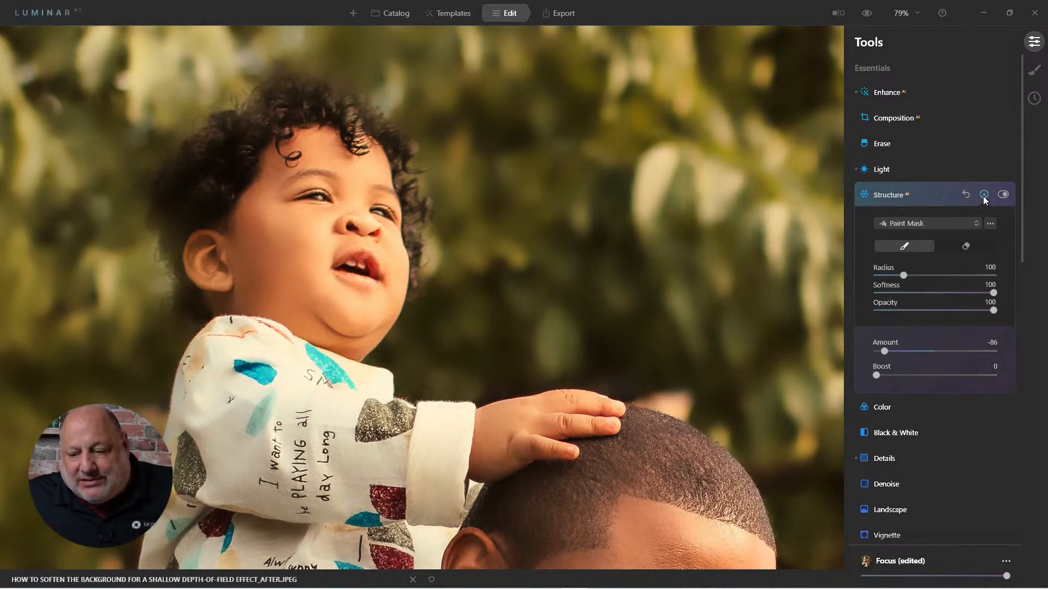
left_click(961, 248)
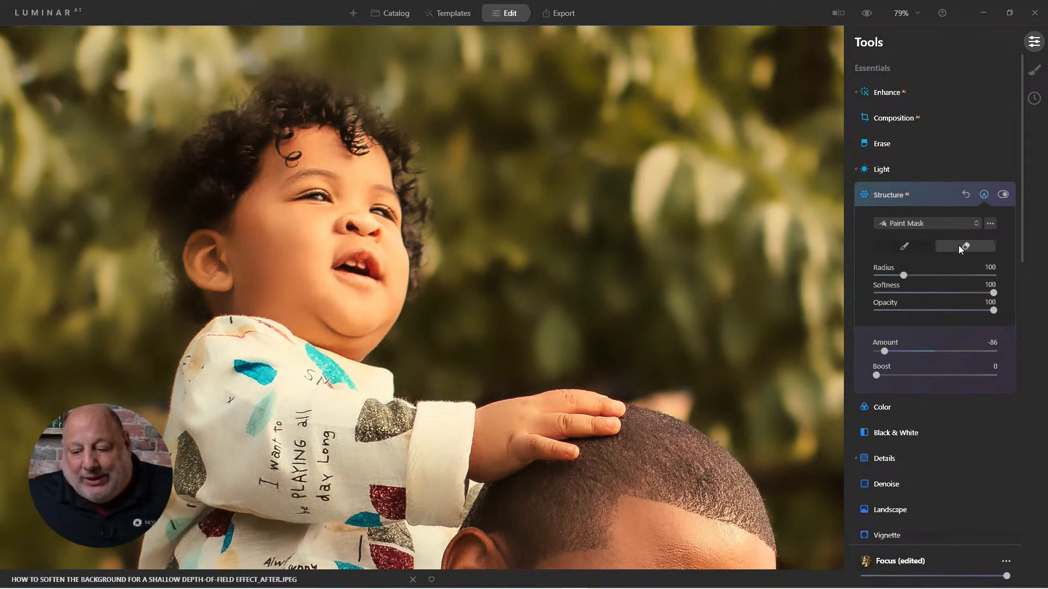
left_click_drag(994, 310, 963, 315)
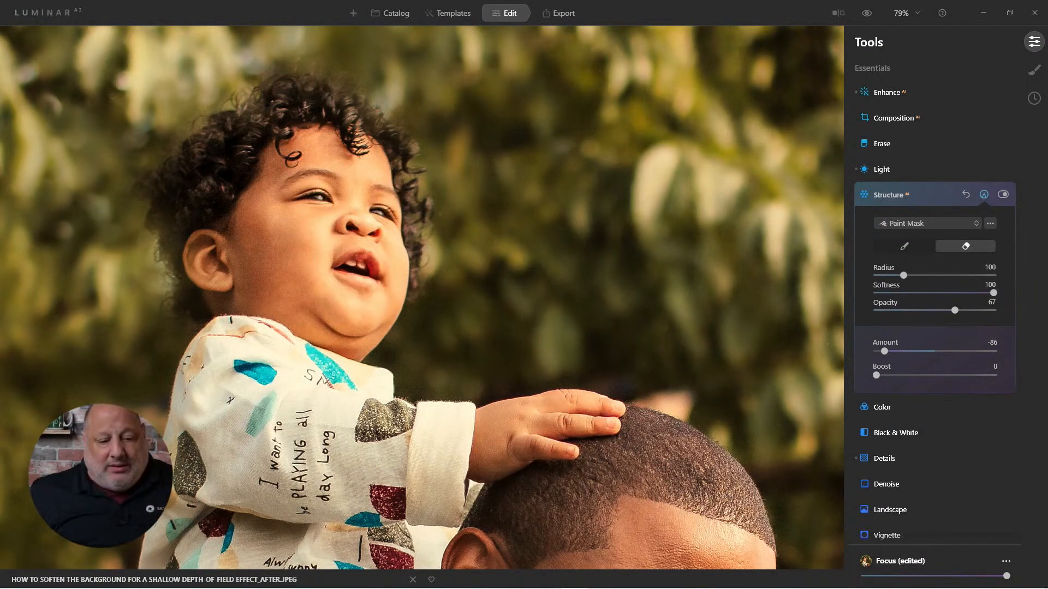
Step: Show and hide the Structure mask overlay to check the erased area, and close the Structure settings
left_click(990, 224)
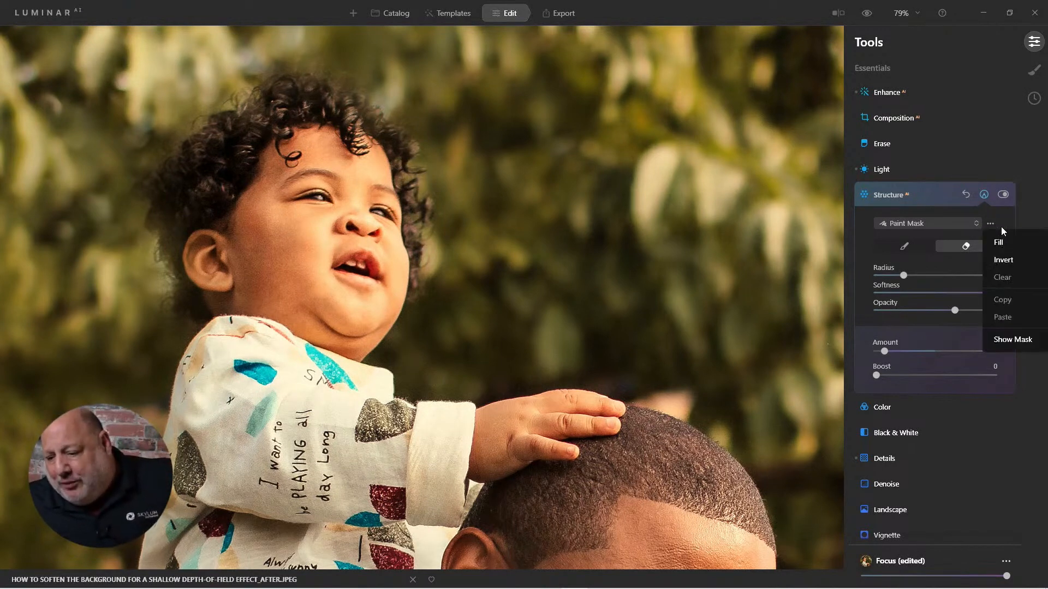
left_click(1010, 343)
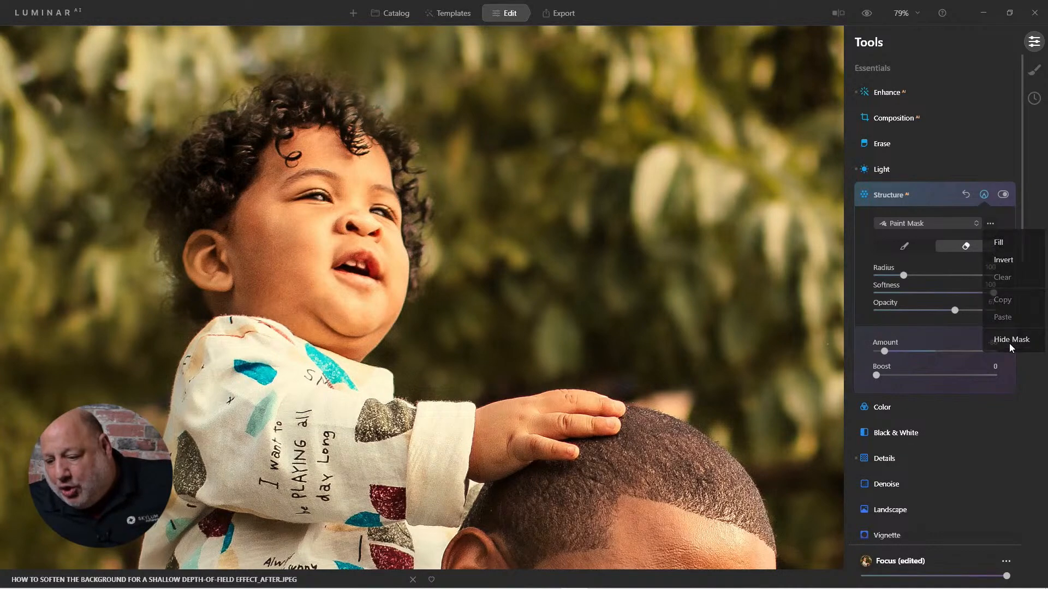
left_click(990, 224)
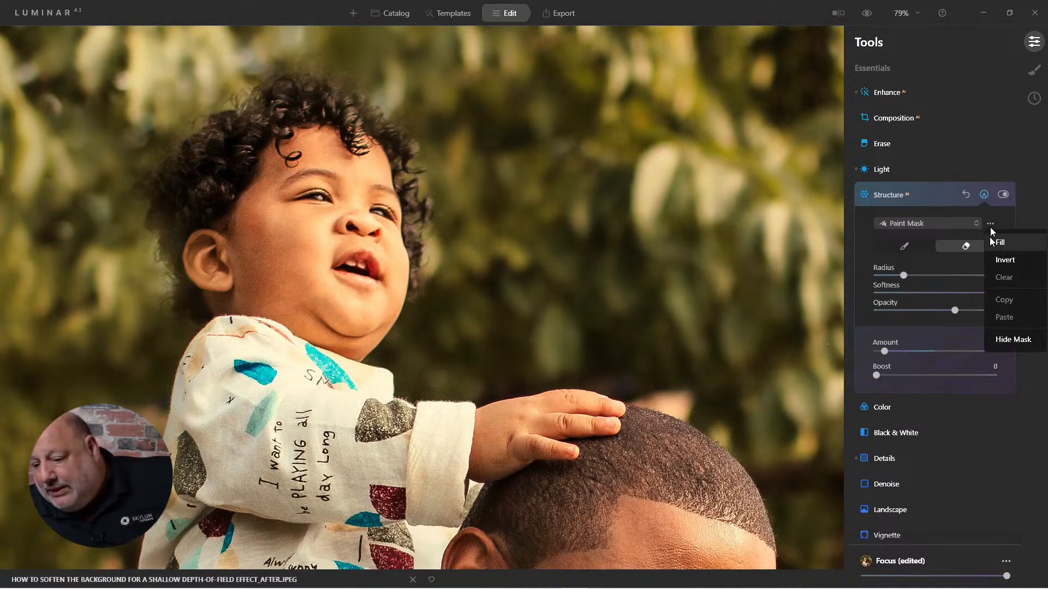
left_click(1017, 342)
left_click(898, 198)
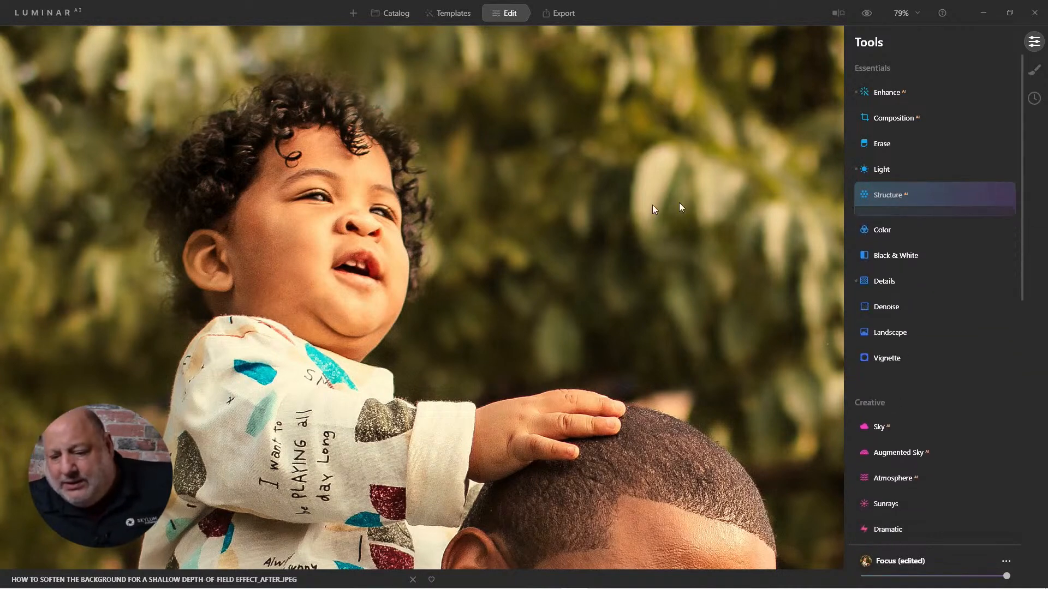
left_click(297, 205)
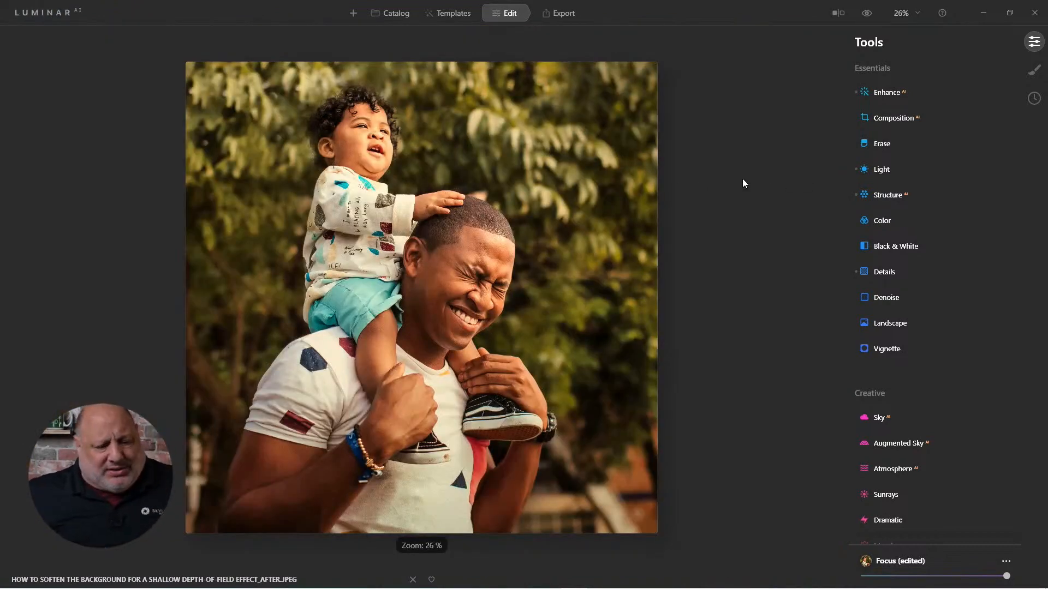
Step: Reset the Structure tool and set its Amount to -100
left_click(885, 198)
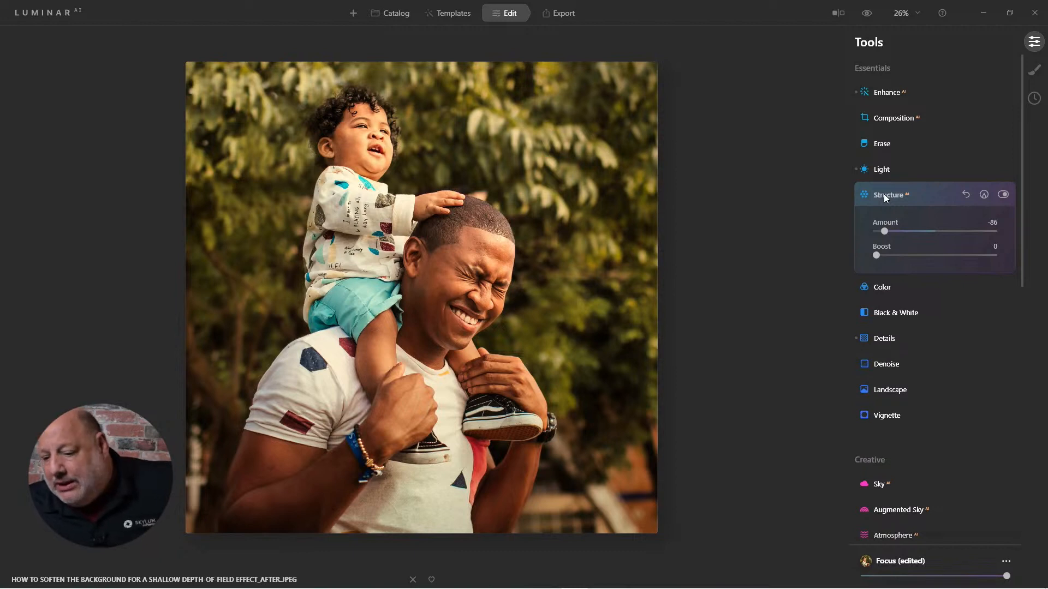
left_click(967, 192)
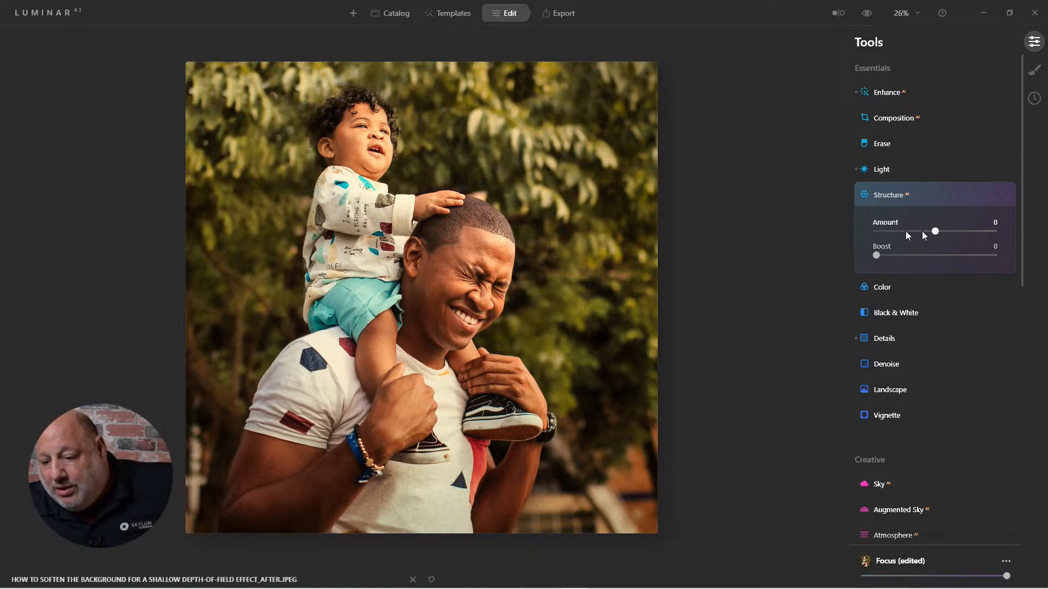
left_click_drag(906, 231, 827, 231)
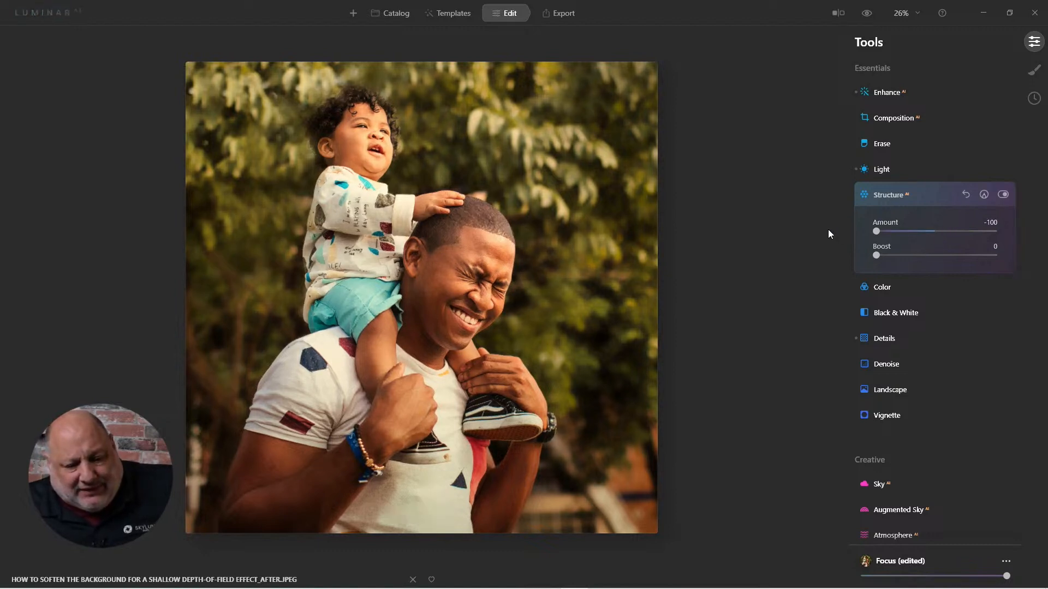
Step: Erase the Structure effect from the child and the man with the Paint Mask eraser
left_click(984, 194)
left_click(951, 248)
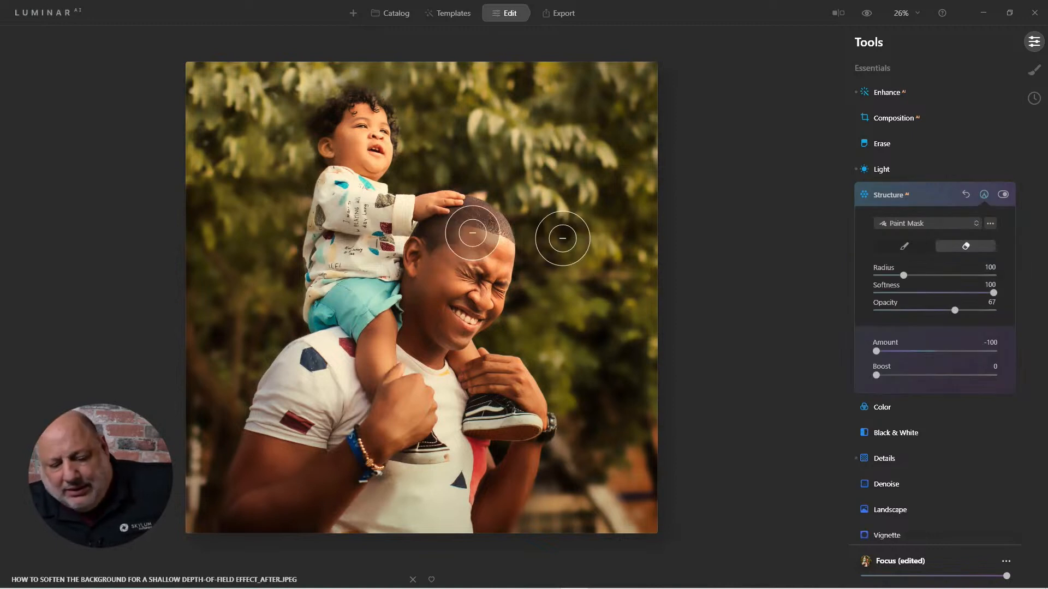
mouse_move(352, 159)
left_mouse_down()
mouse_move(364, 155)
mouse_move(357, 143)
mouse_move(349, 268)
left_mouse_up()
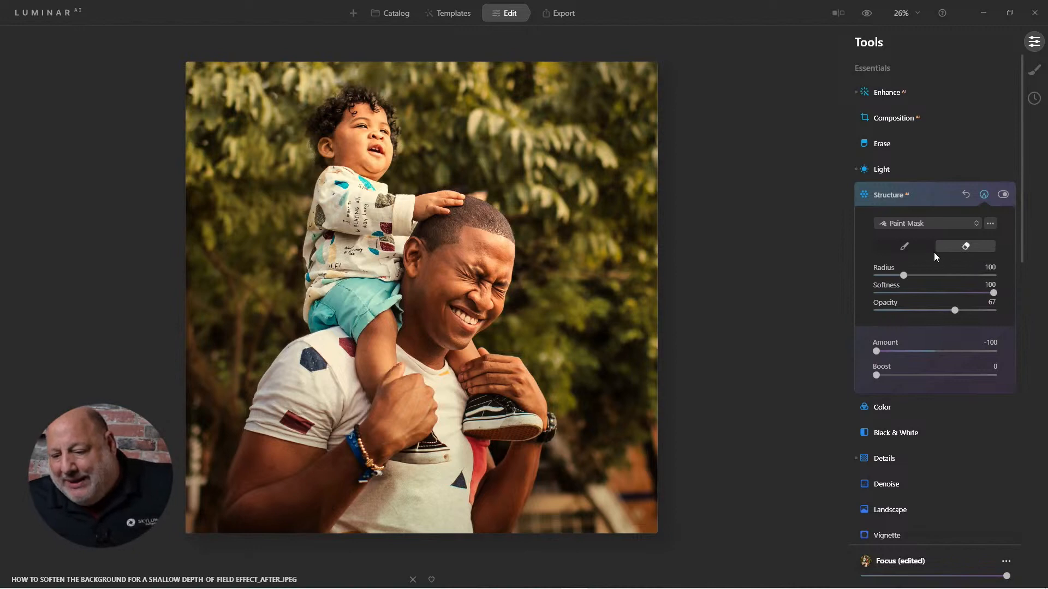
Step: Reset Structure, reapply it with Amount at -100, and set its Paint Mask to the adding brush
left_click(966, 195)
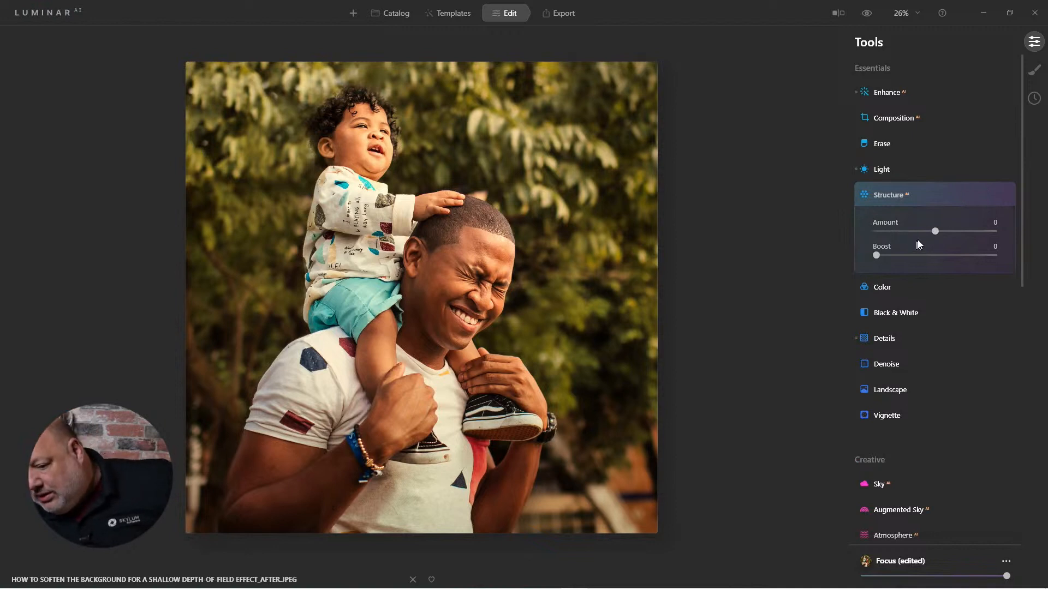
left_click_drag(932, 228, 857, 228)
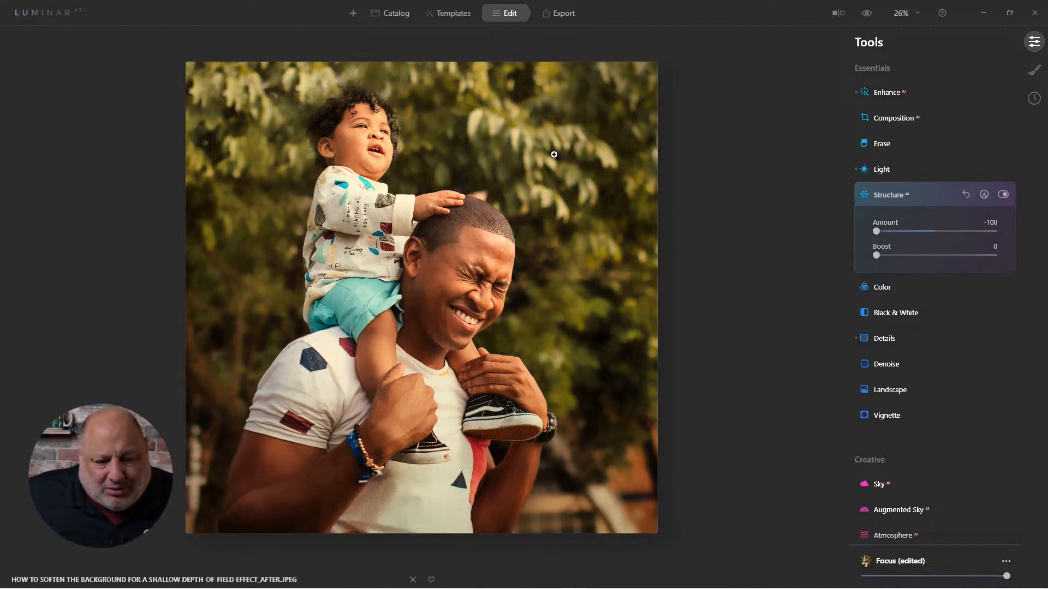
left_click(984, 194)
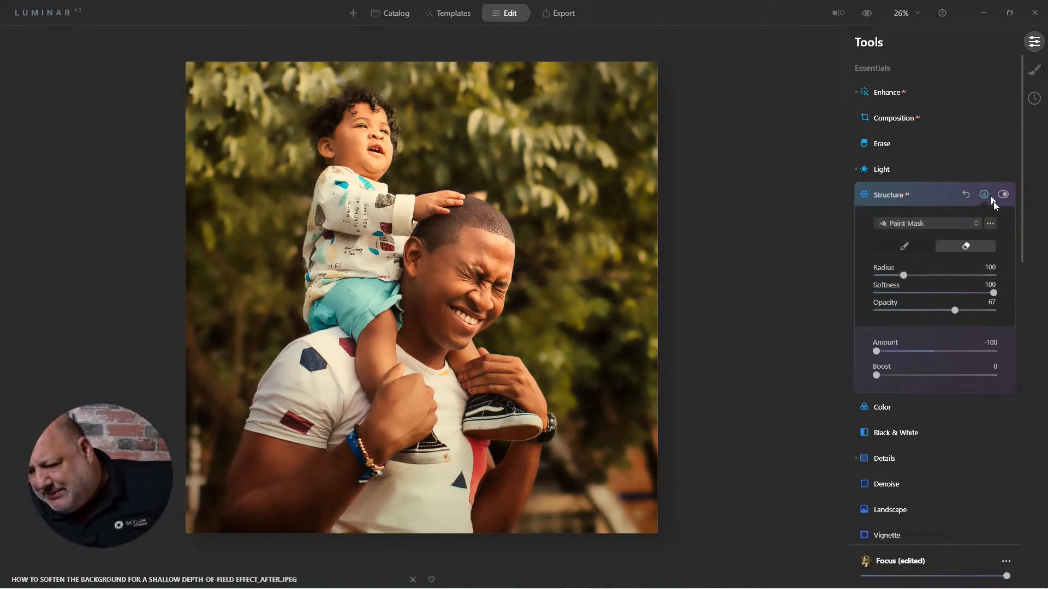
left_click(891, 247)
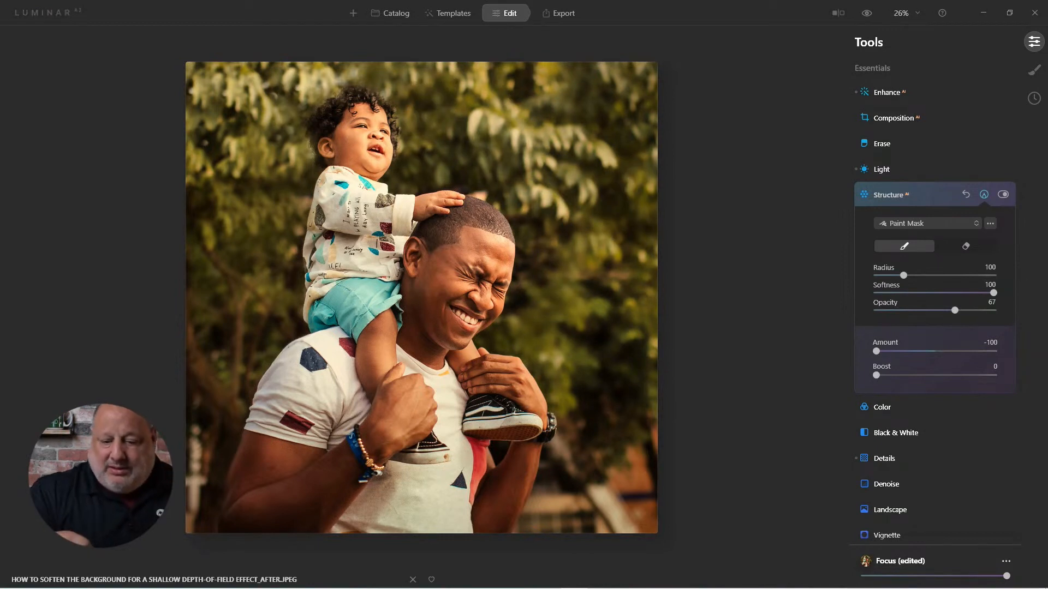
Step: Toggle the Structure mask overlay to inspect which part of the photo the effect covers
left_click(994, 225)
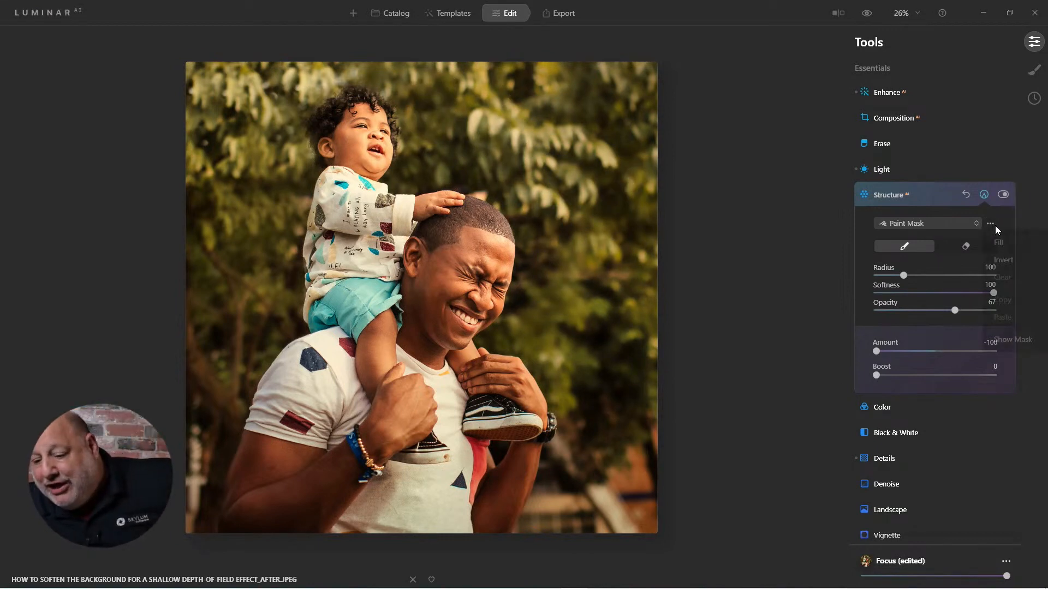
left_click(1001, 343)
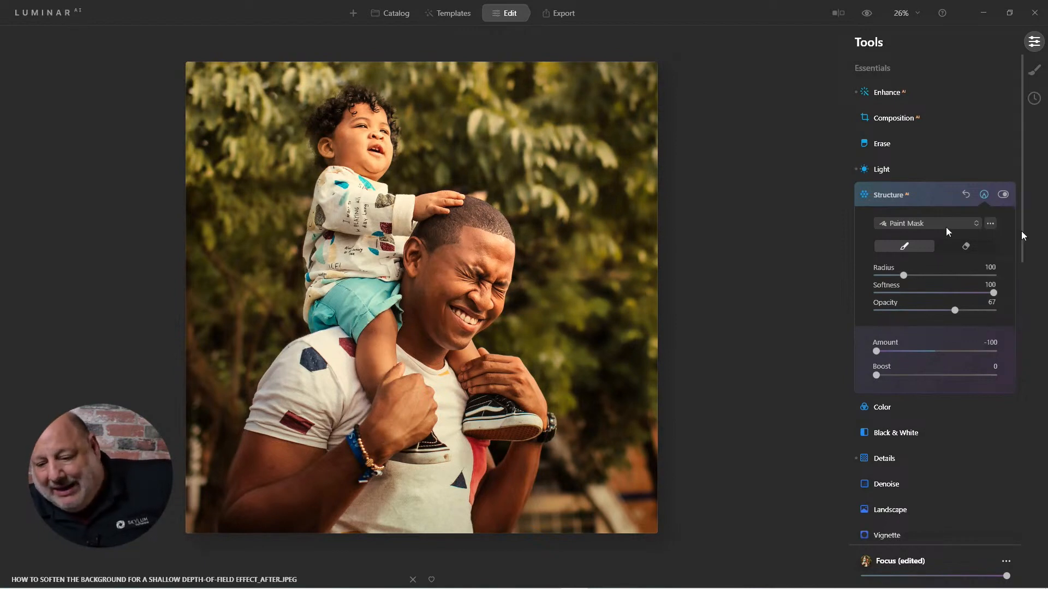
left_click(991, 224)
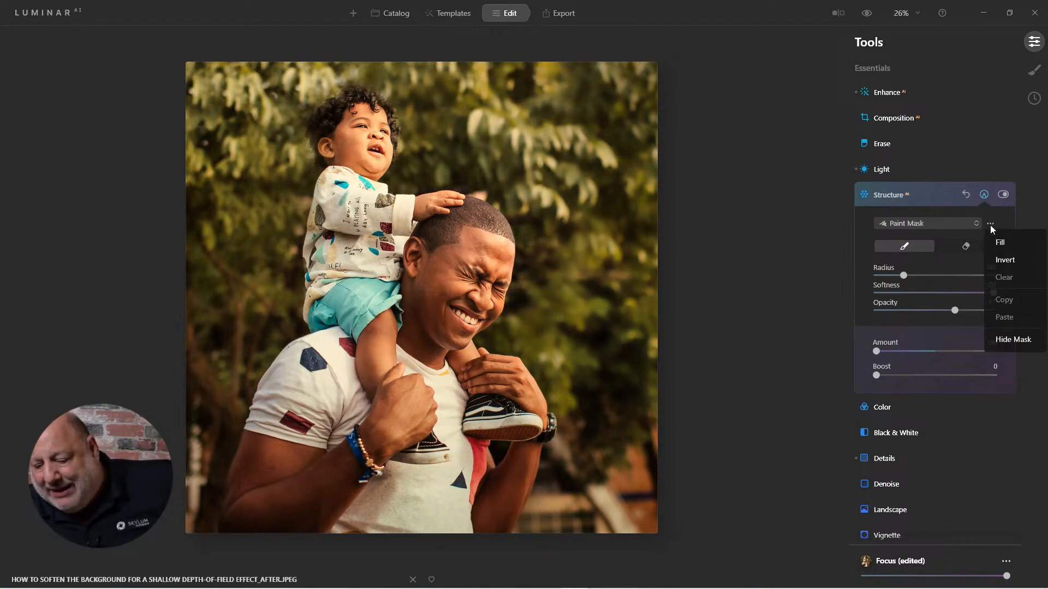
left_click(1014, 340)
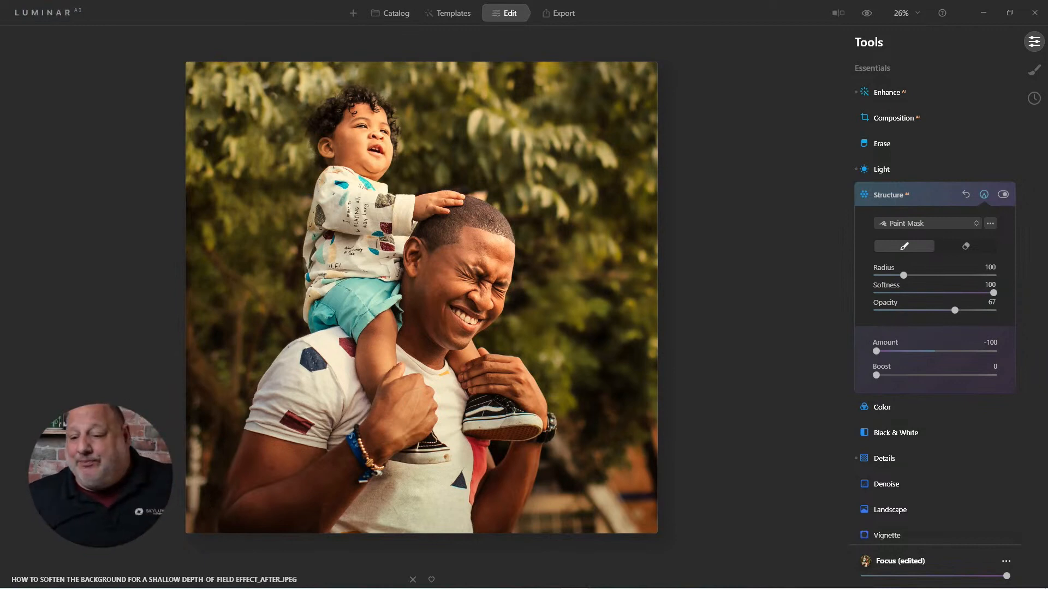
left_click(991, 225)
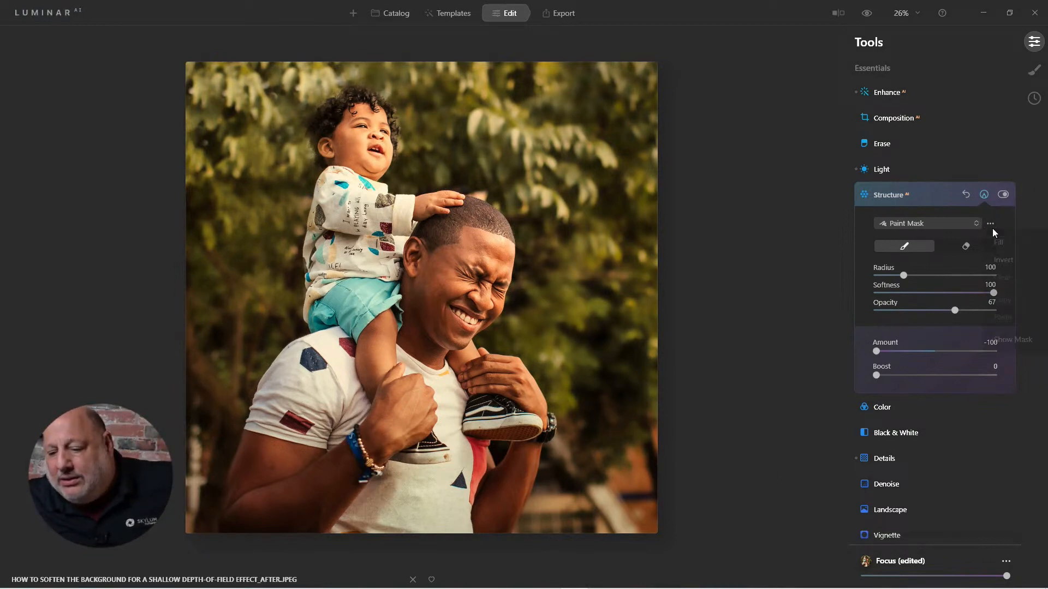
left_click(1028, 341)
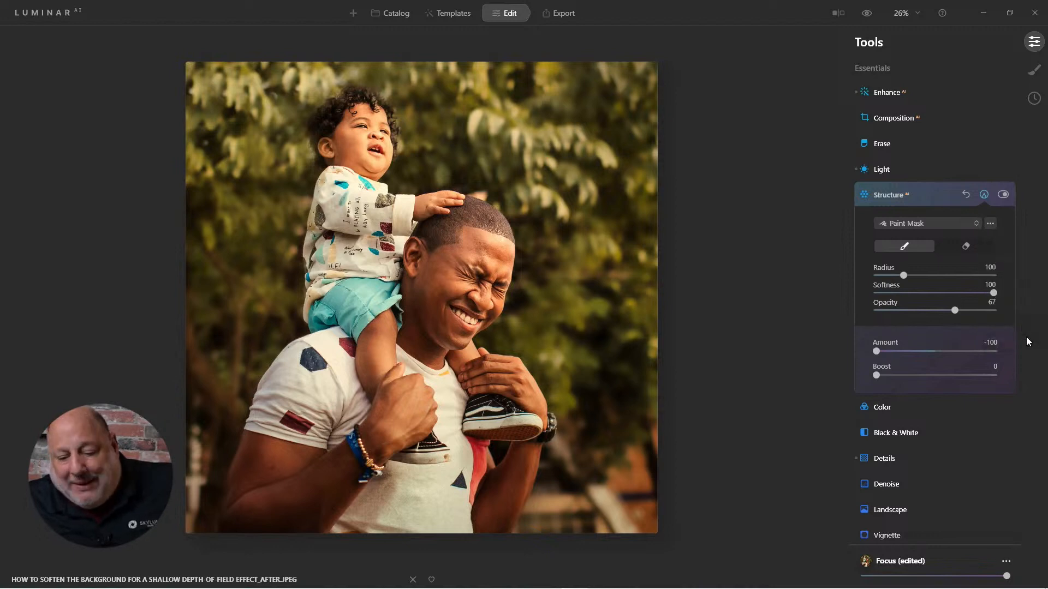
Step: Switch the Structure Paint Mask to the eraser, hide its mask overlay, and collapse the Structure tool
left_click(968, 248)
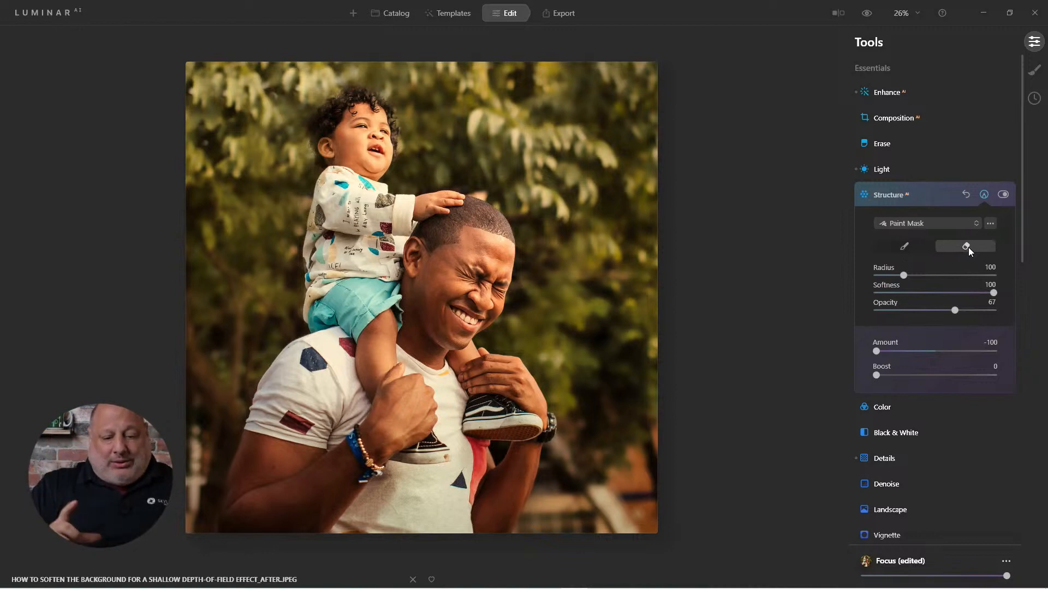
left_click(878, 195)
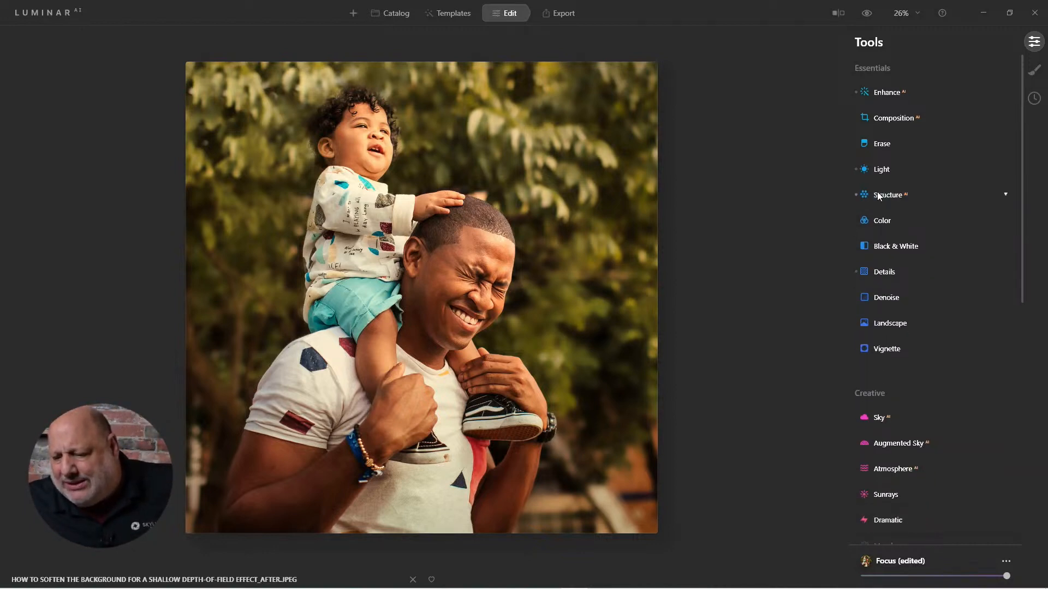
left_click(883, 173)
left_click(882, 174)
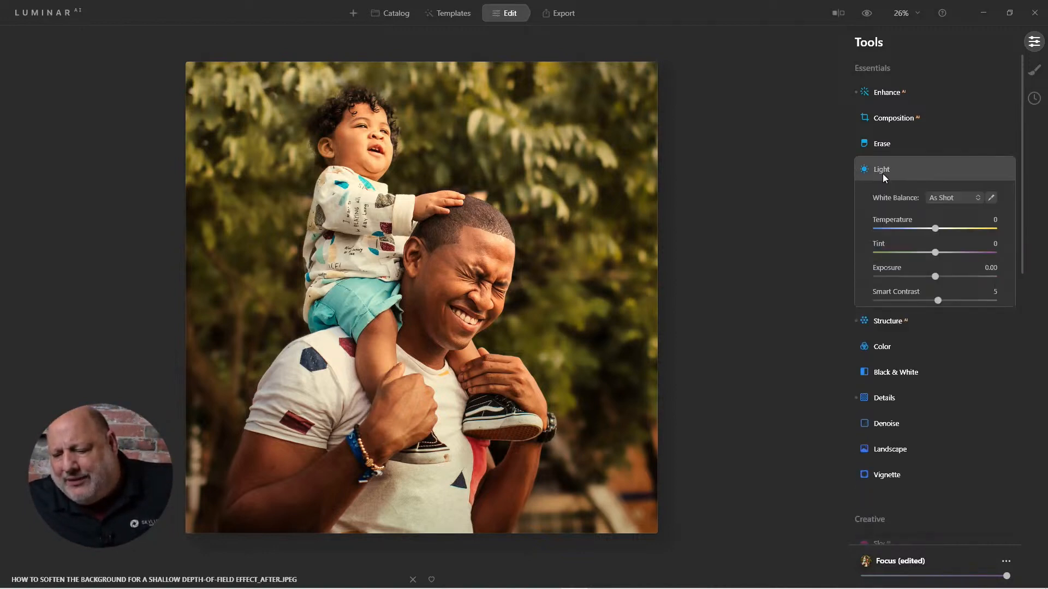
left_click(883, 195)
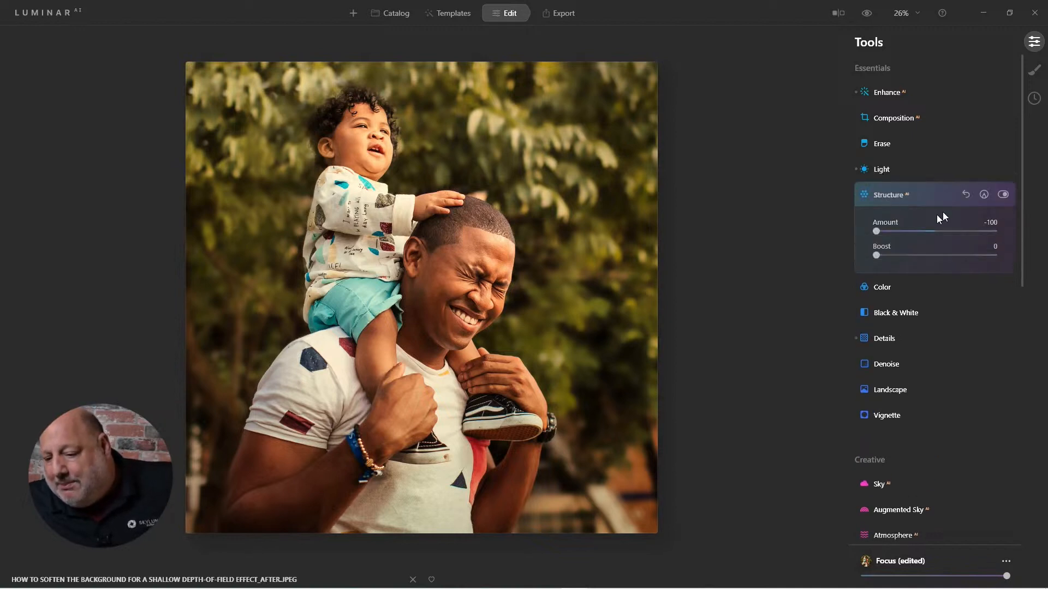
left_click(985, 195)
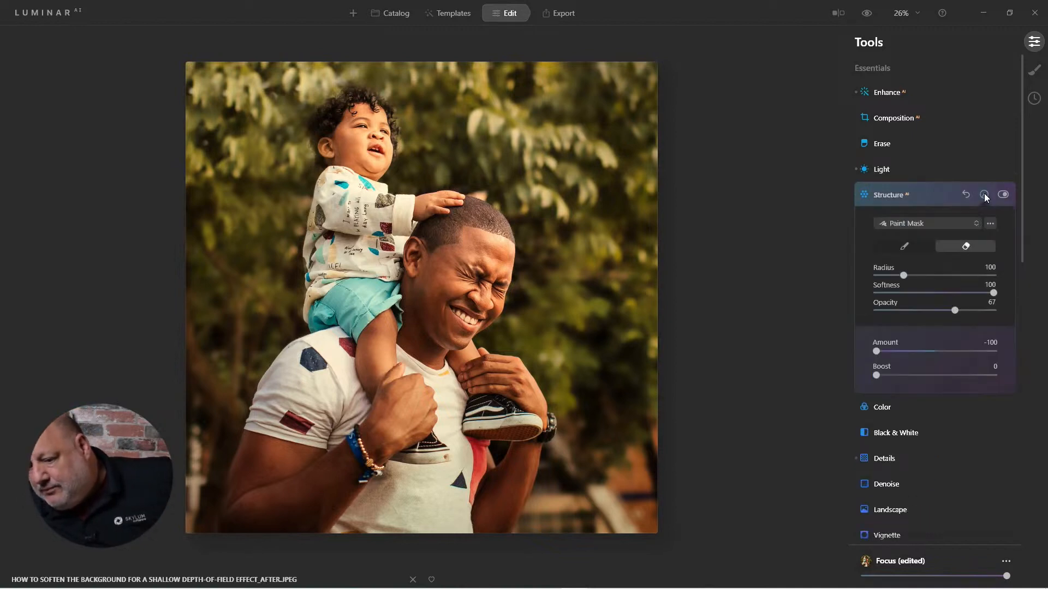
left_click(990, 223)
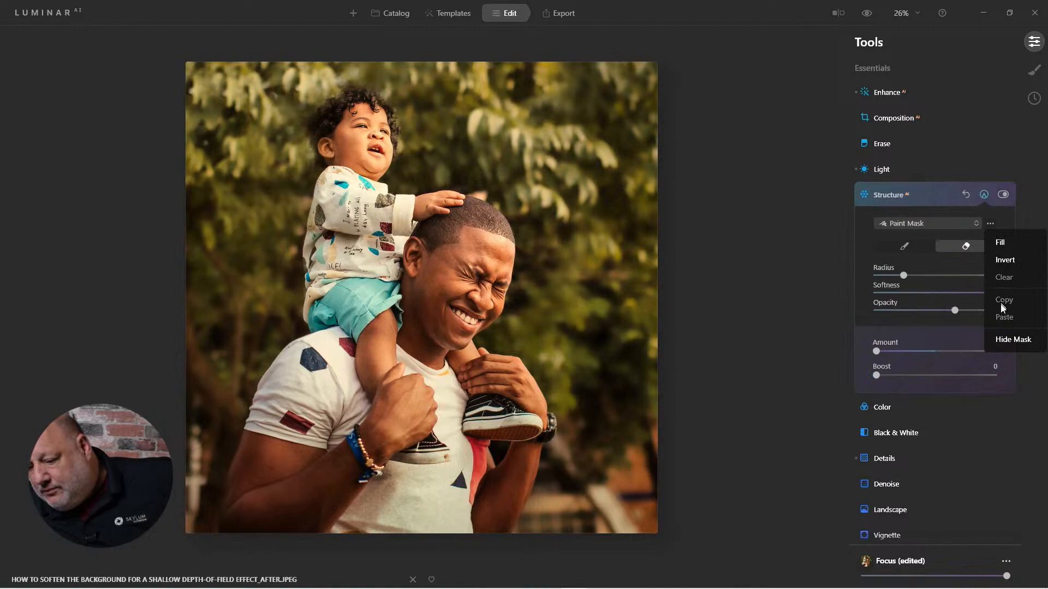
left_click(1015, 341)
left_click(990, 224)
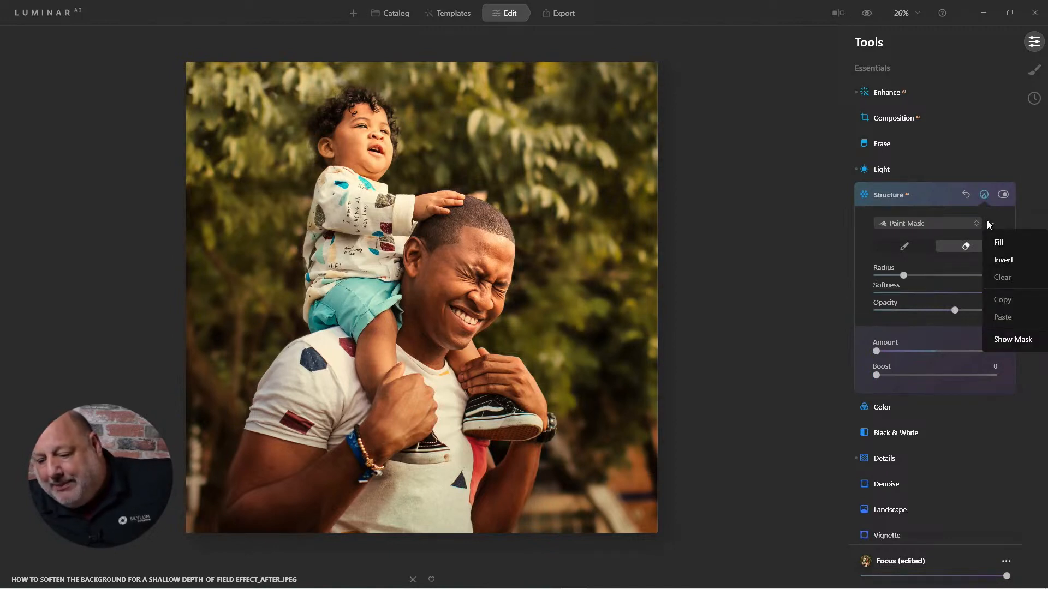
left_click(876, 194)
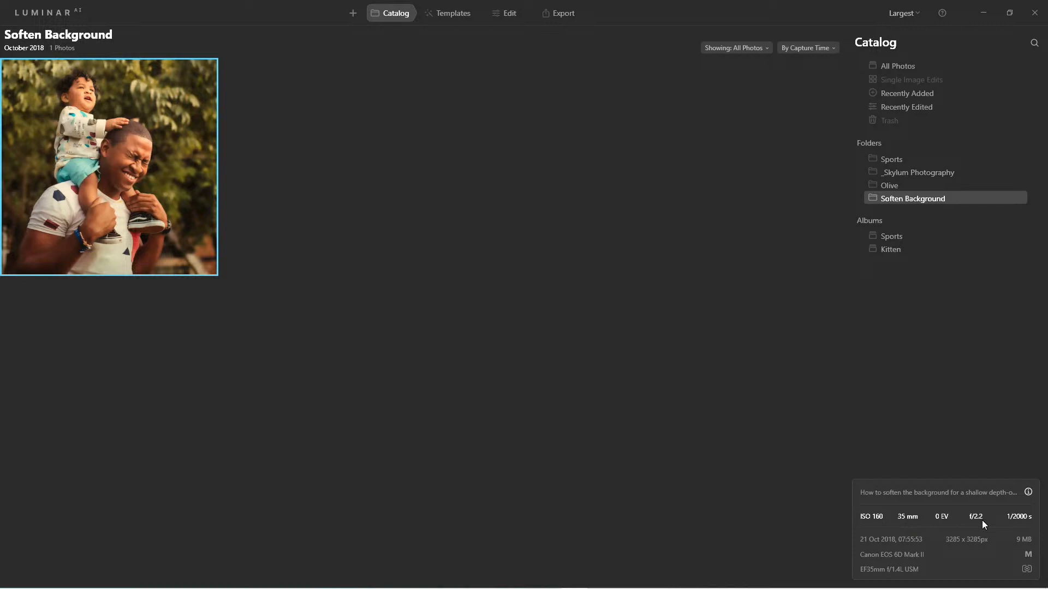
Step: Open the father-and-child photo from the Soften Background folder for editing and expand the Glow tool
double_click(118, 134)
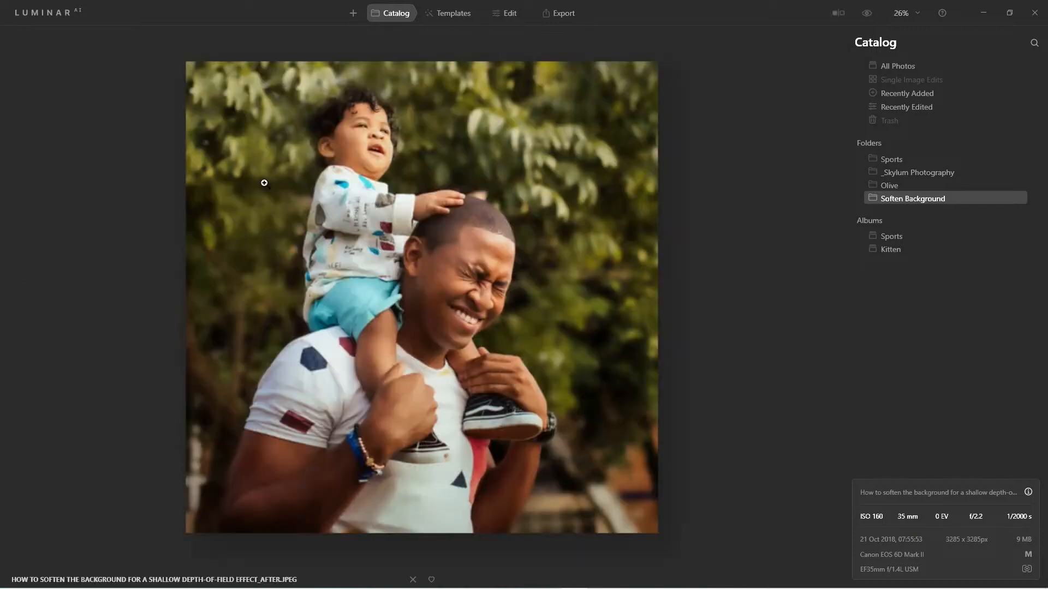
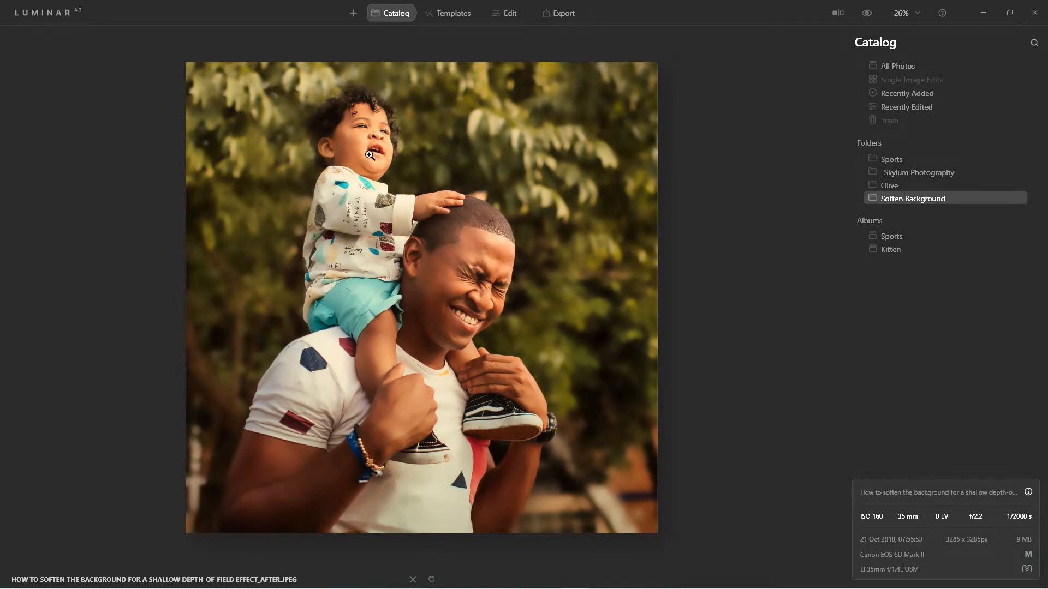
left_click(506, 18)
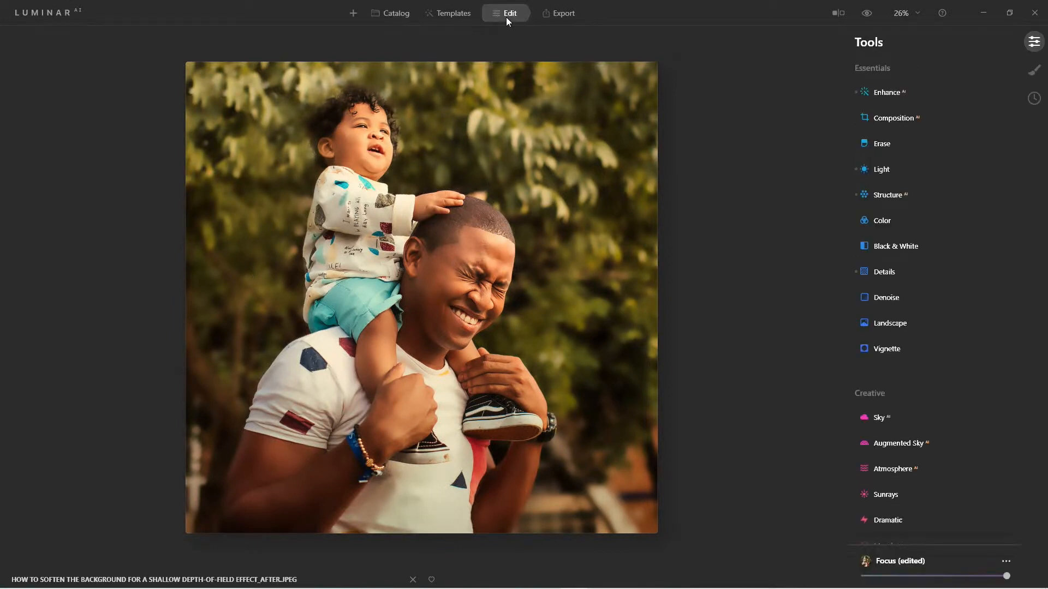
scroll(913, 359, "down", 5)
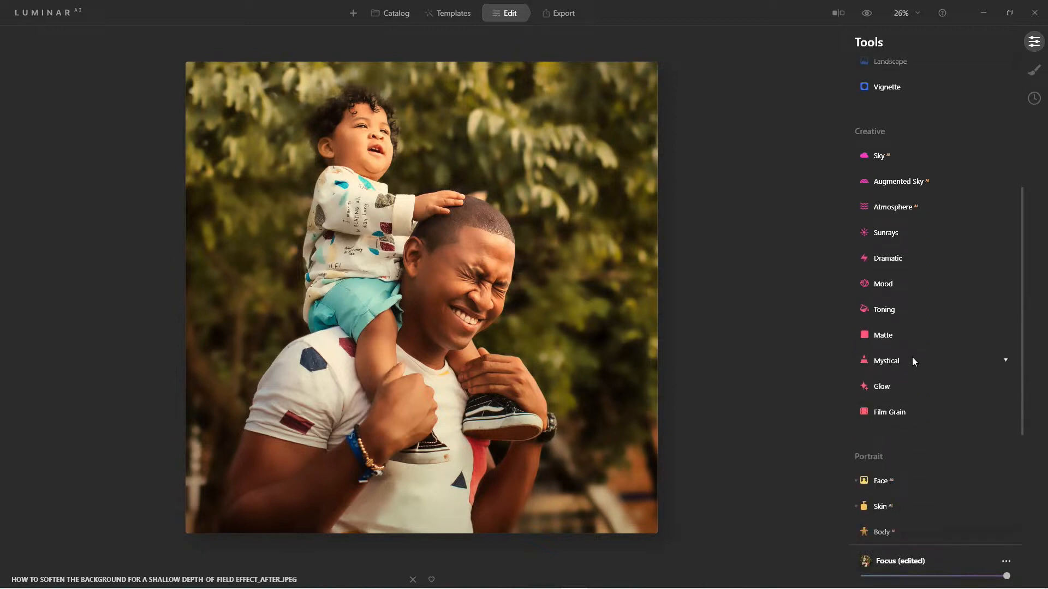
left_click(882, 385)
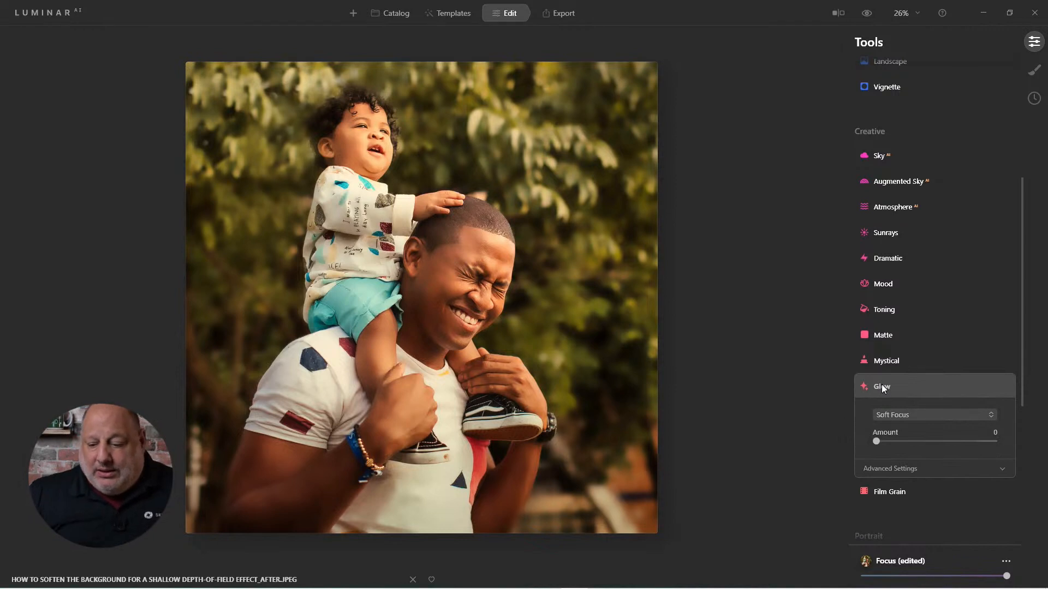
Step: Try the Soft Focus type of the Glow tool with its Amount at 100
left_click(917, 416)
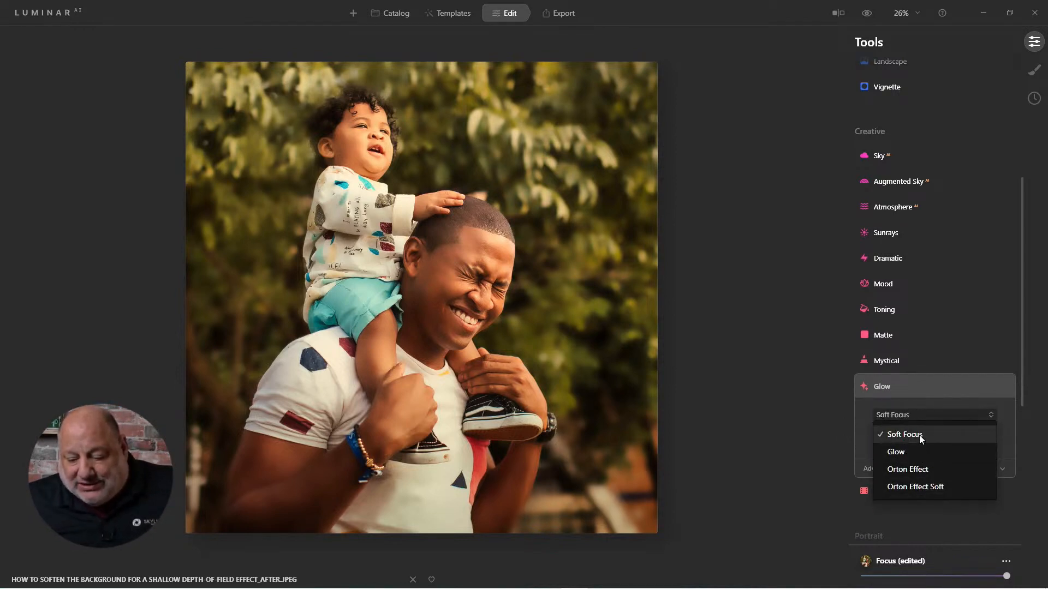
left_click(919, 434)
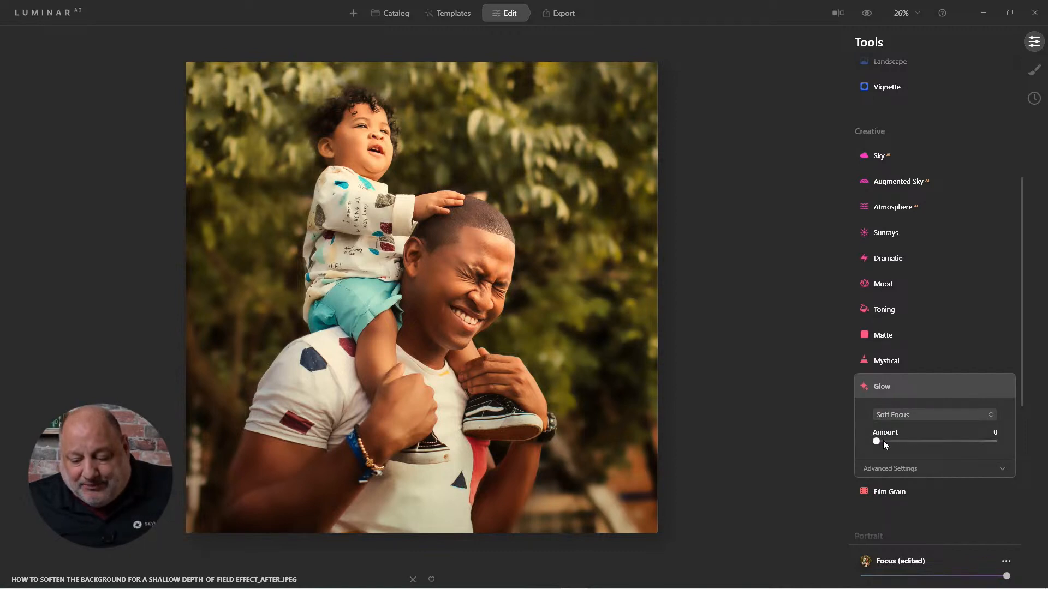
left_click_drag(876, 442, 1007, 448)
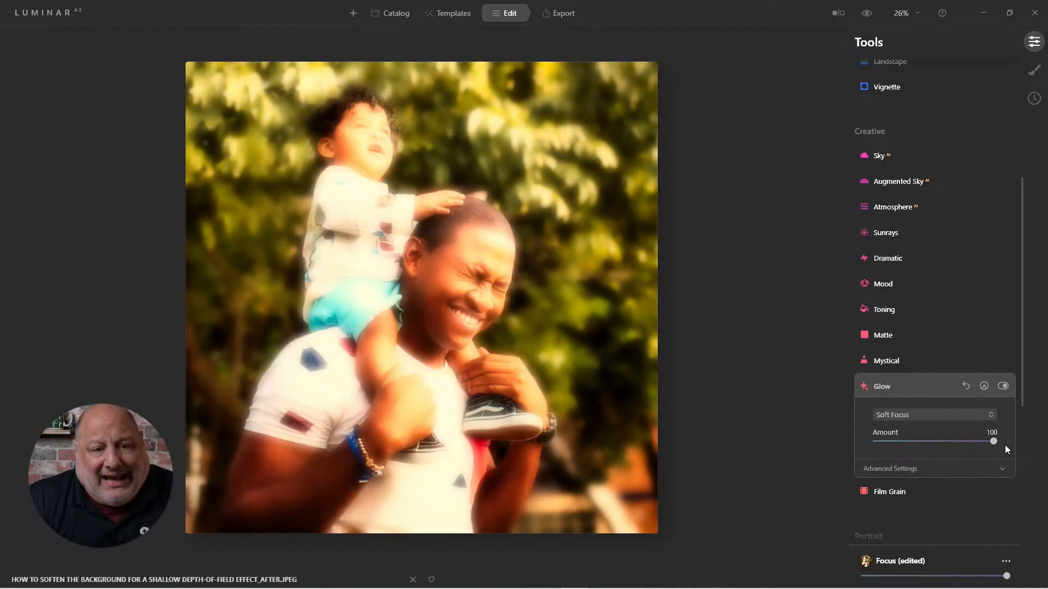
Step: Try the Glow, Orton Effect and Orton Effect Soft types on the photo, one after another
left_click(939, 413)
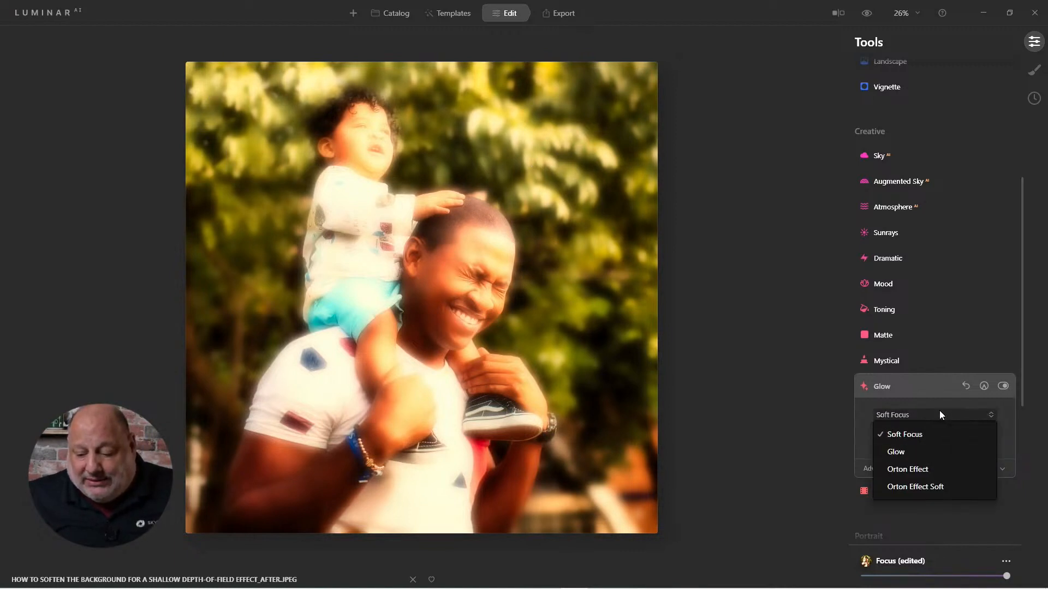
left_click(916, 451)
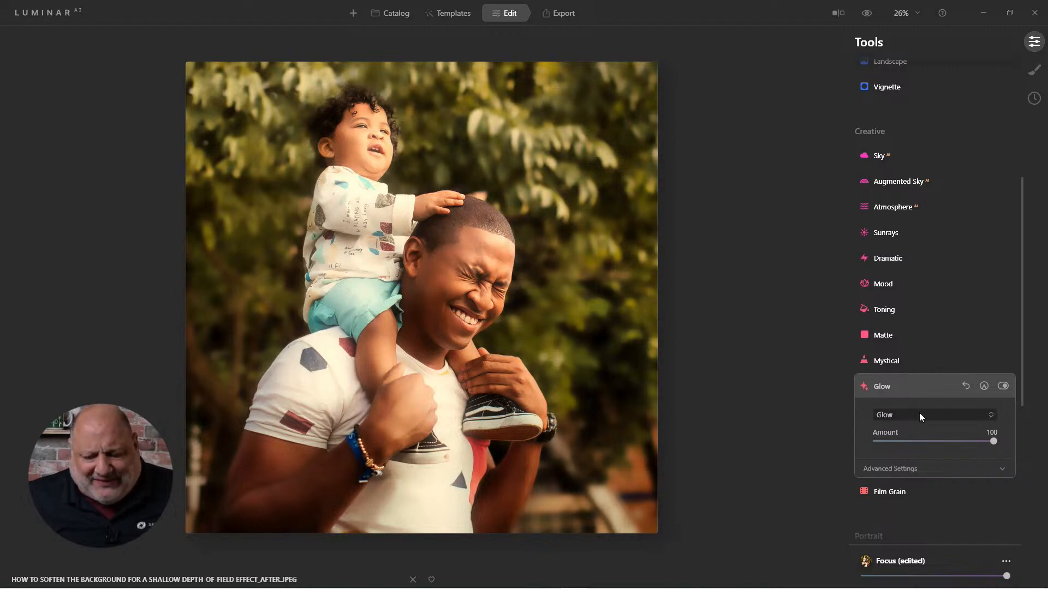
left_click(919, 413)
left_click(916, 470)
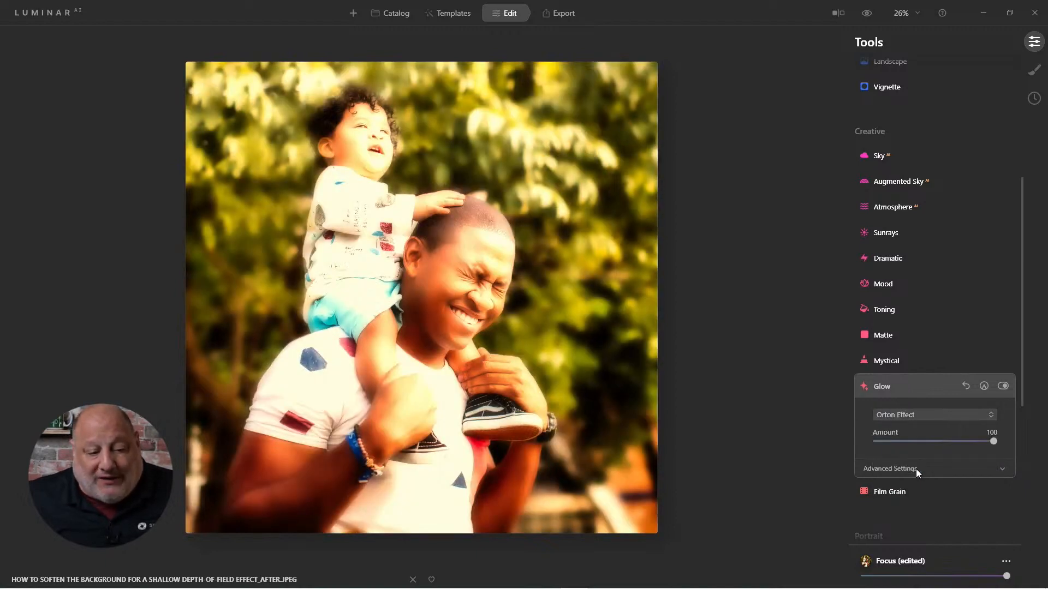
left_click(925, 415)
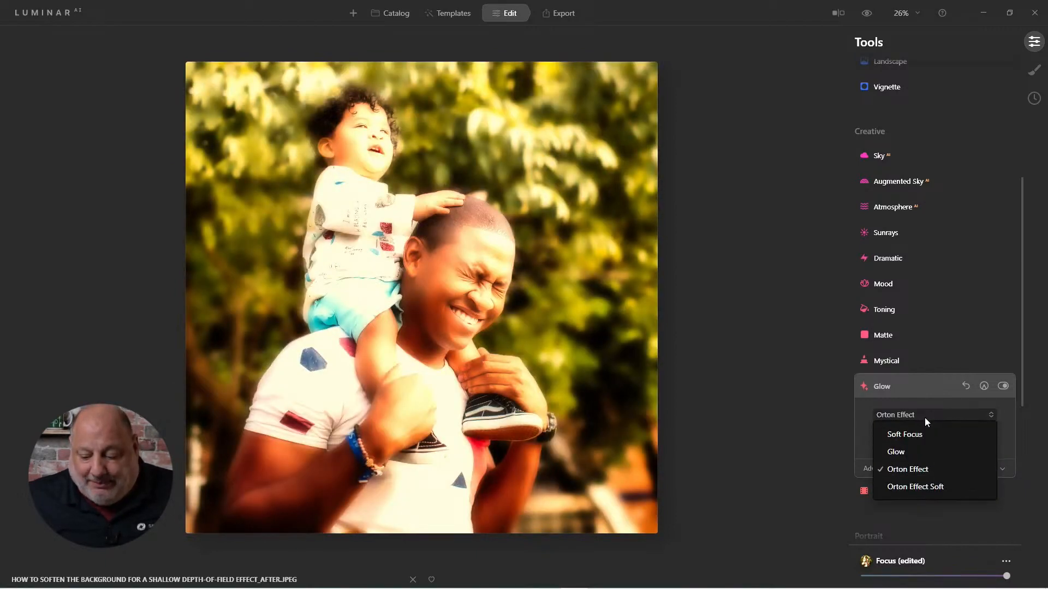
left_click(924, 488)
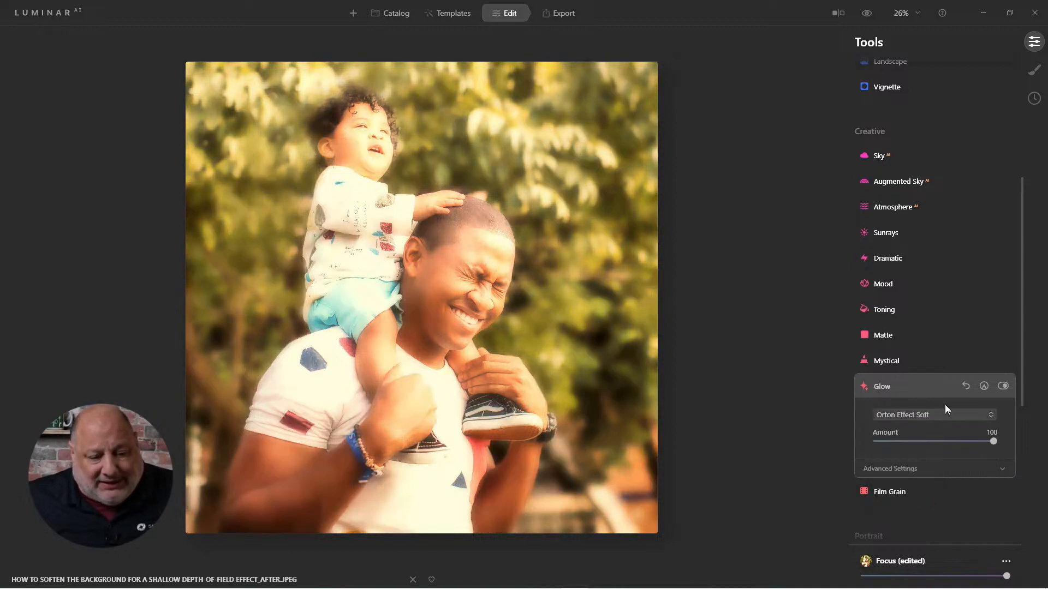
Step: Set the Glow type to Orton Effect and its Amount to 21
left_click(912, 414)
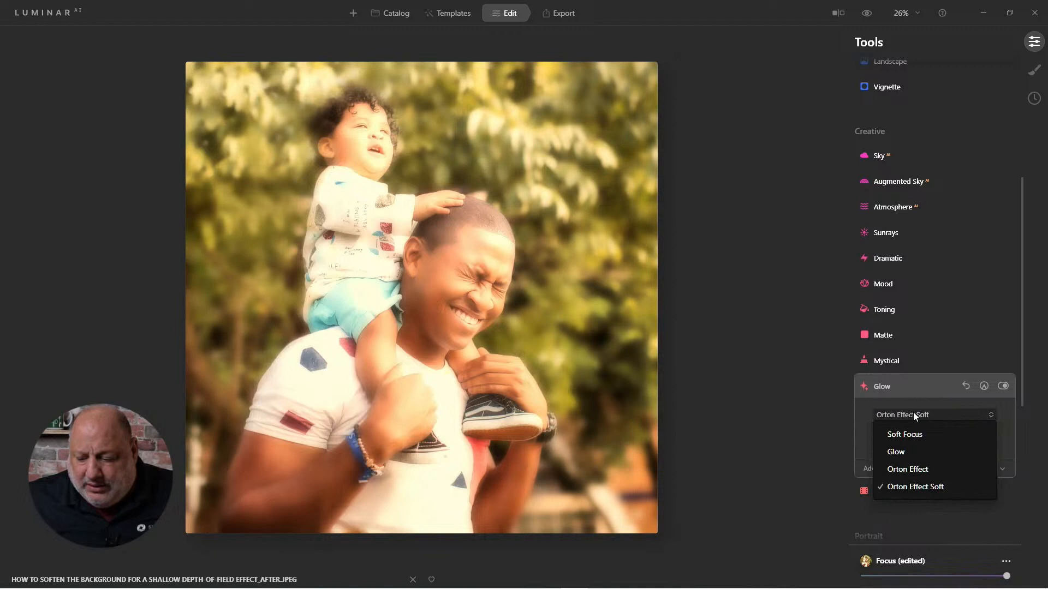
left_click(919, 469)
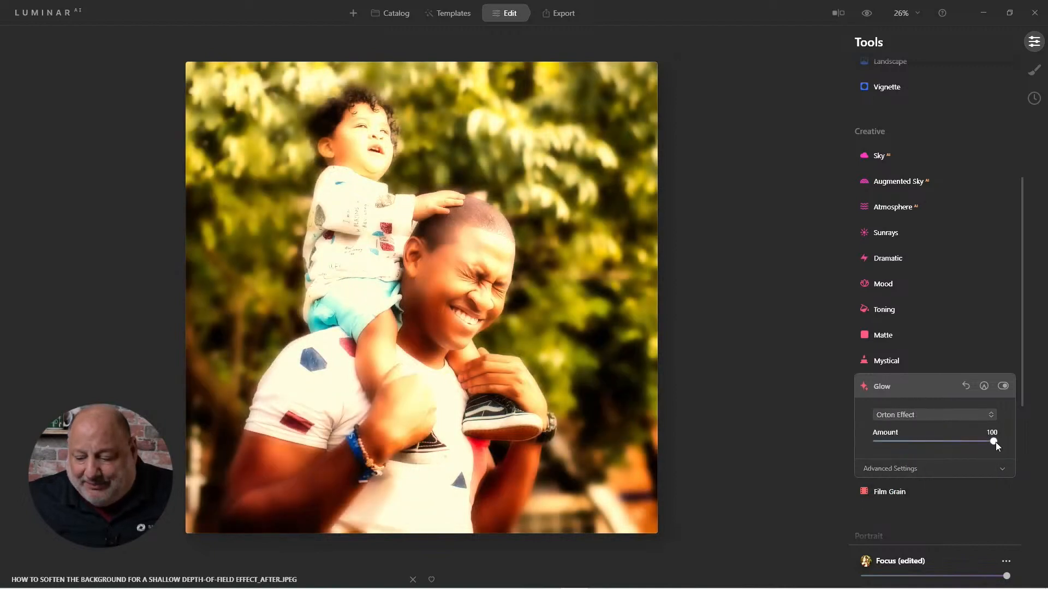
left_click_drag(994, 441, 903, 448)
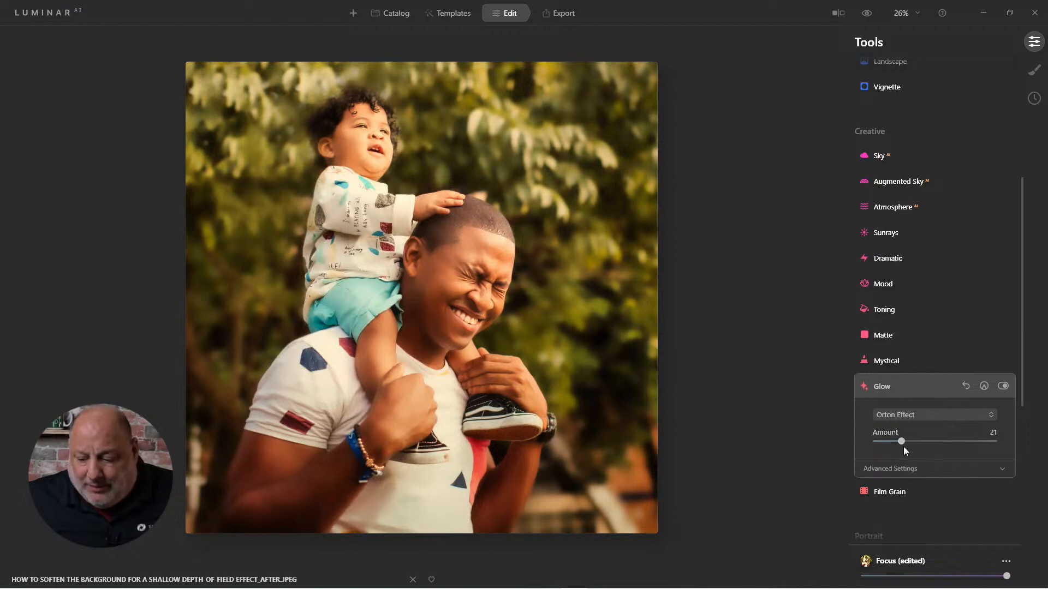
Step: Set the Glow Paint Mask to the adding brush with Opacity 100 and try brushing it over the background beside the man
left_click(982, 387)
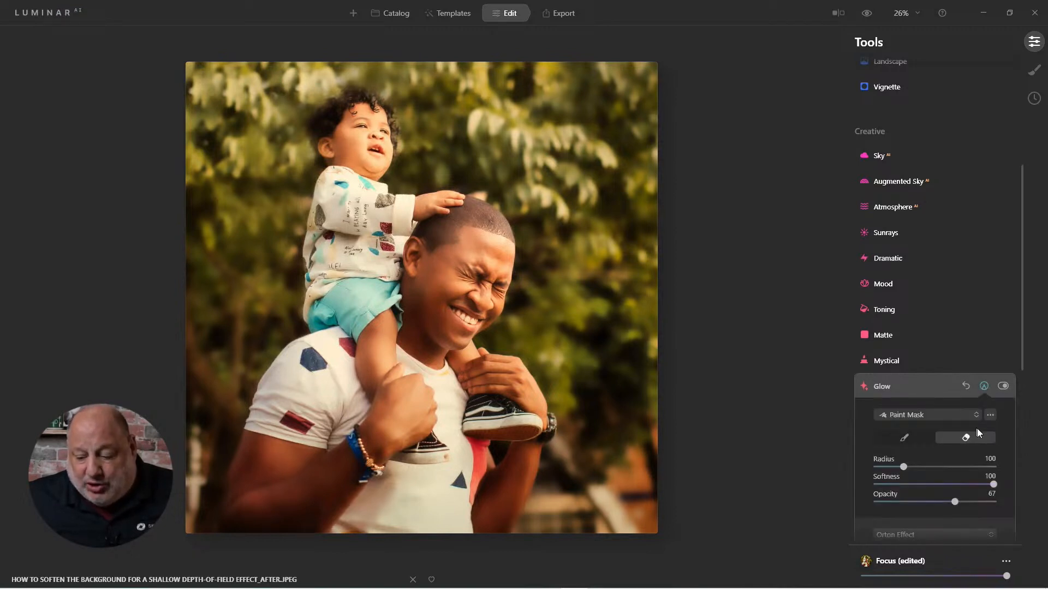
left_click(902, 440)
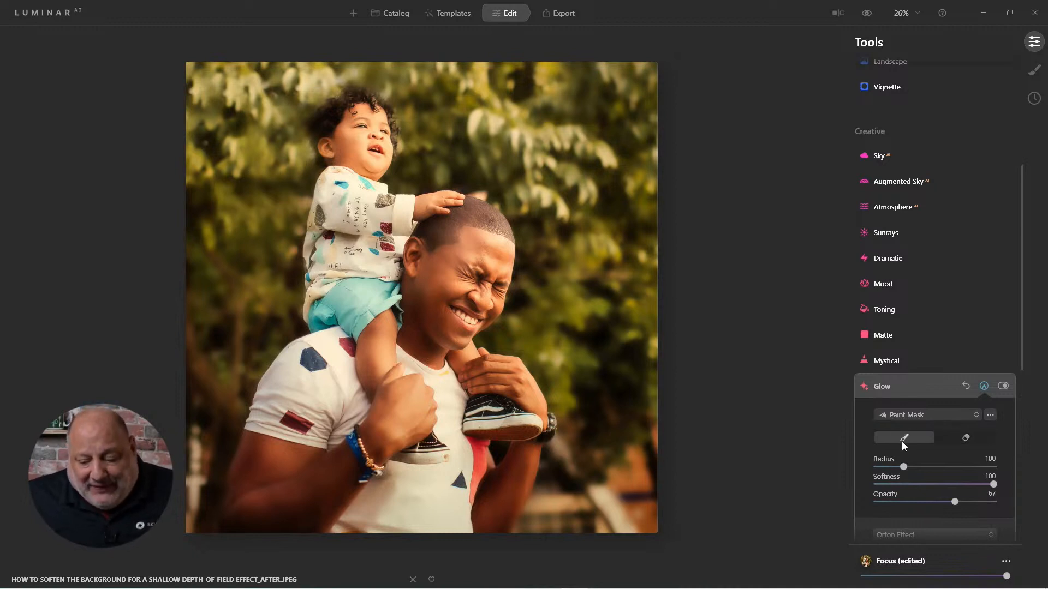
left_click_drag(456, 258, 411, 306)
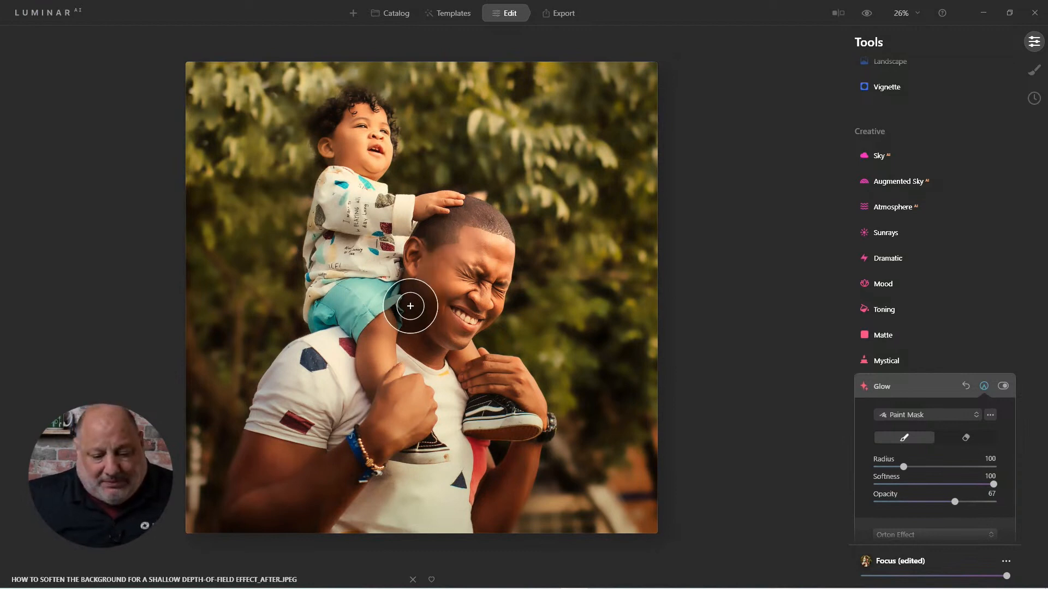
mouse_move(566, 124)
left_mouse_down()
mouse_move(592, 100)
mouse_move(565, 73)
mouse_move(575, 122)
mouse_move(426, 89)
mouse_move(475, 154)
mouse_move(562, 112)
mouse_move(610, 263)
mouse_move(620, 326)
mouse_move(606, 338)
mouse_move(595, 258)
left_mouse_up()
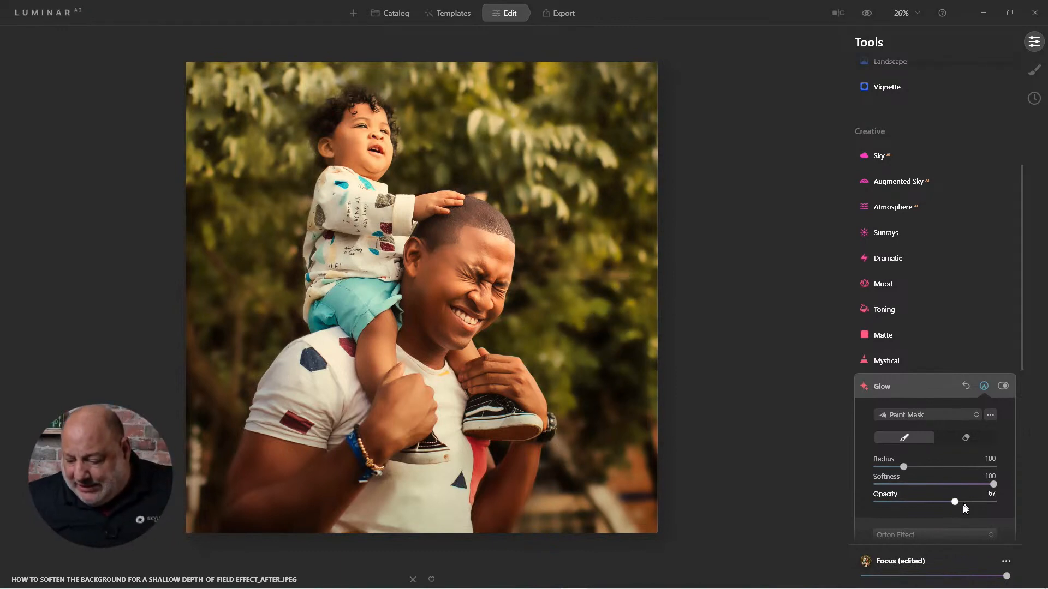
left_click_drag(958, 502, 1011, 501)
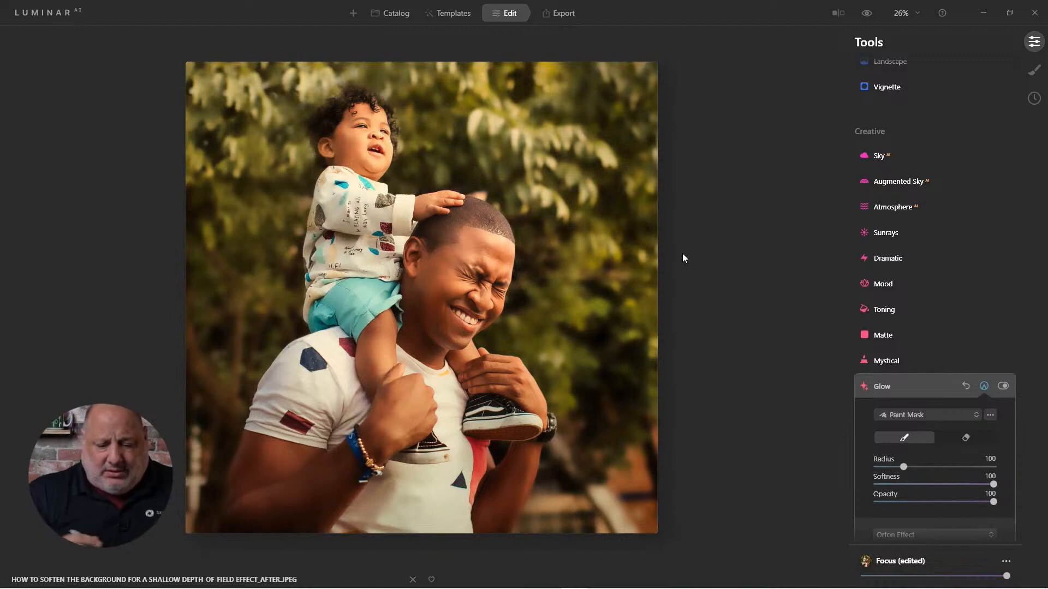
mouse_move(590, 319)
left_mouse_down()
mouse_move(540, 299)
mouse_move(573, 479)
mouse_move(577, 233)
mouse_move(436, 154)
mouse_move(345, 65)
mouse_move(251, 105)
mouse_move(212, 330)
mouse_move(275, 216)
mouse_move(202, 426)
mouse_move(270, 142)
mouse_move(236, 77)
mouse_move(398, 51)
mouse_move(428, 164)
mouse_move(491, 103)
mouse_move(548, 304)
mouse_move(545, 148)
mouse_move(616, 335)
mouse_move(591, 488)
left_mouse_up()
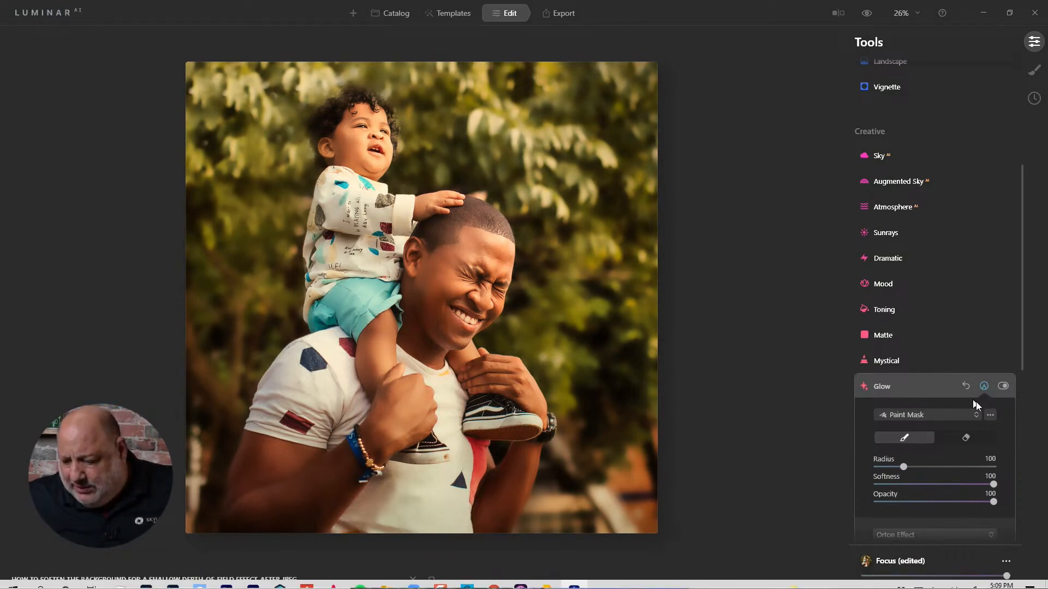
Step: Toggle the Glow mask overlay on and off to inspect which part of the photo is masked
left_click(989, 415)
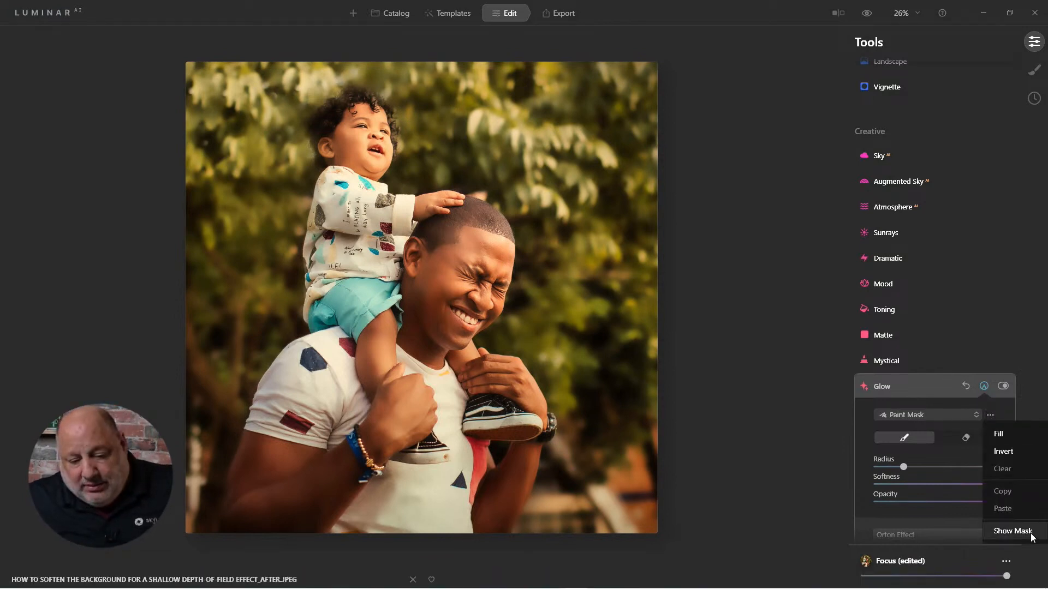
left_click(1030, 534)
left_click(990, 416)
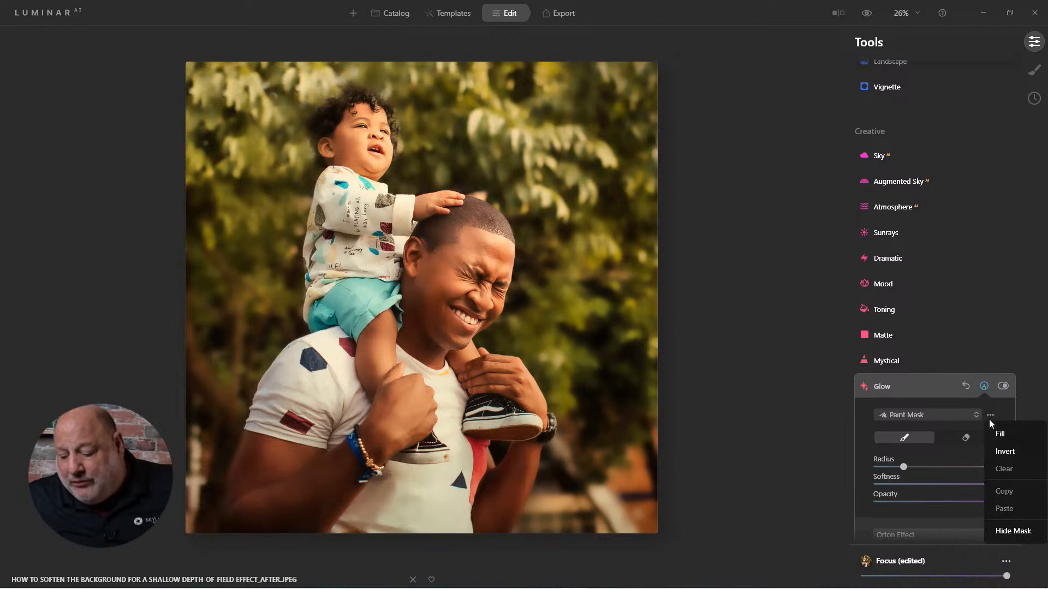
left_click(1016, 532)
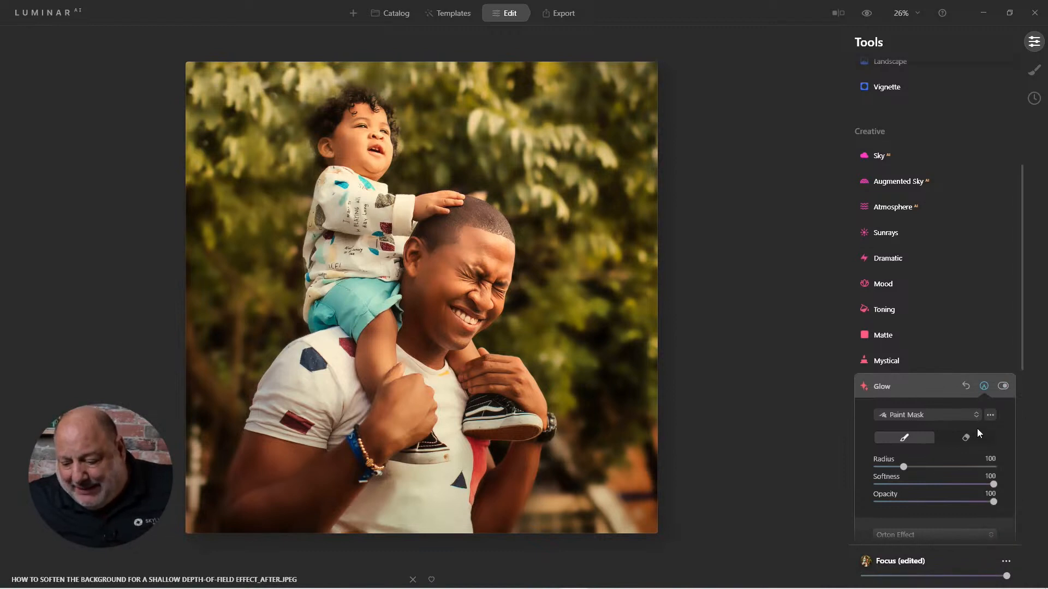
Step: Erase the Glow mask over the man's face and neck and compare the photo with Glow off and on
left_click(955, 441)
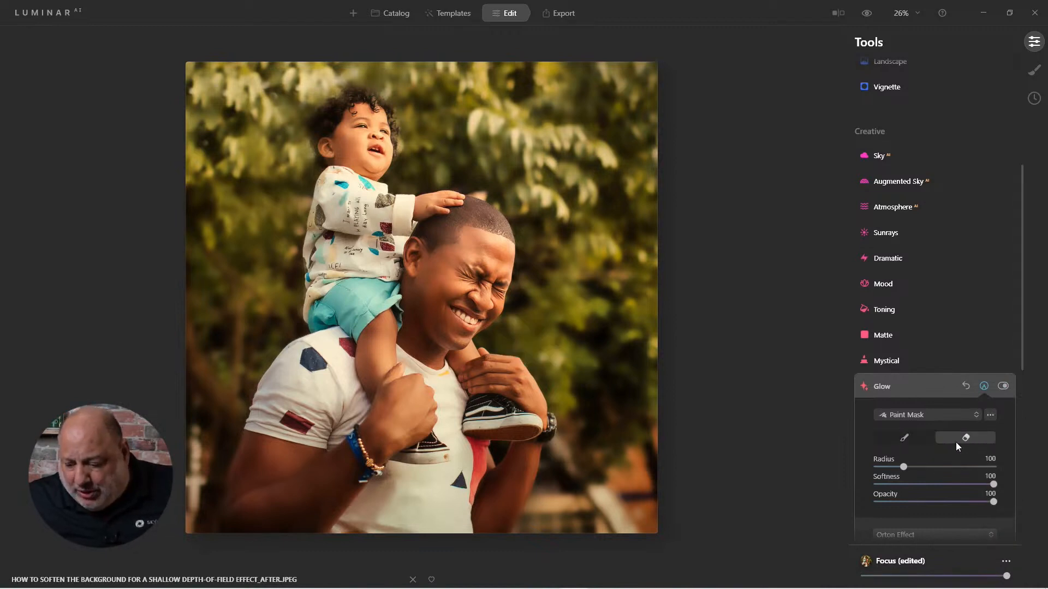
mouse_move(479, 284)
left_mouse_down()
mouse_move(450, 363)
mouse_move(475, 238)
mouse_move(401, 308)
mouse_move(494, 263)
mouse_move(443, 234)
mouse_move(449, 243)
mouse_move(456, 225)
mouse_move(462, 258)
mouse_move(399, 374)
mouse_move(484, 248)
mouse_move(436, 338)
mouse_move(447, 249)
mouse_move(393, 250)
mouse_move(364, 229)
mouse_move(465, 259)
mouse_move(415, 308)
left_mouse_up()
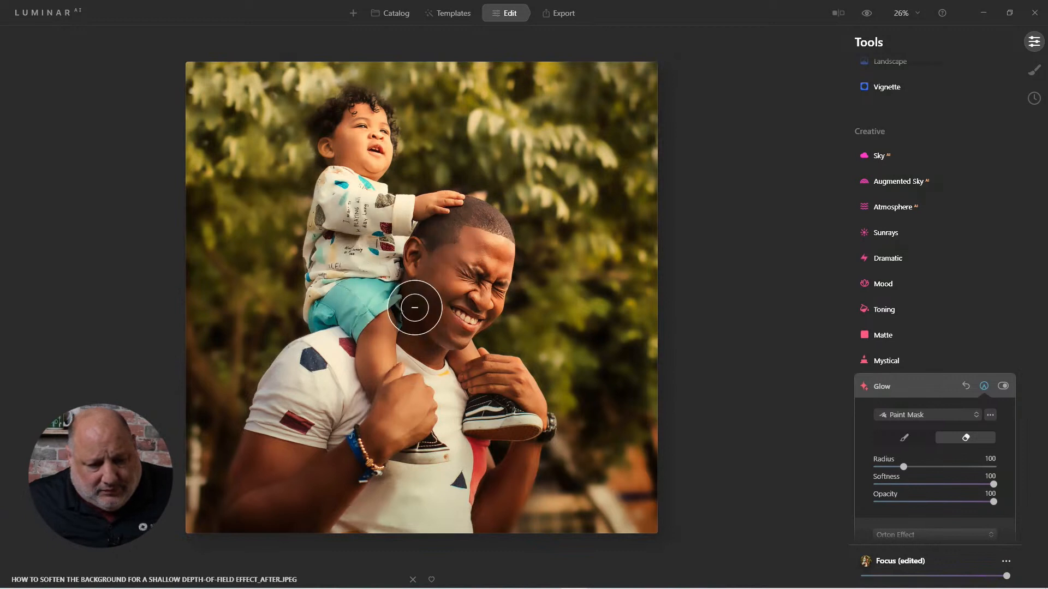
left_click(1002, 387)
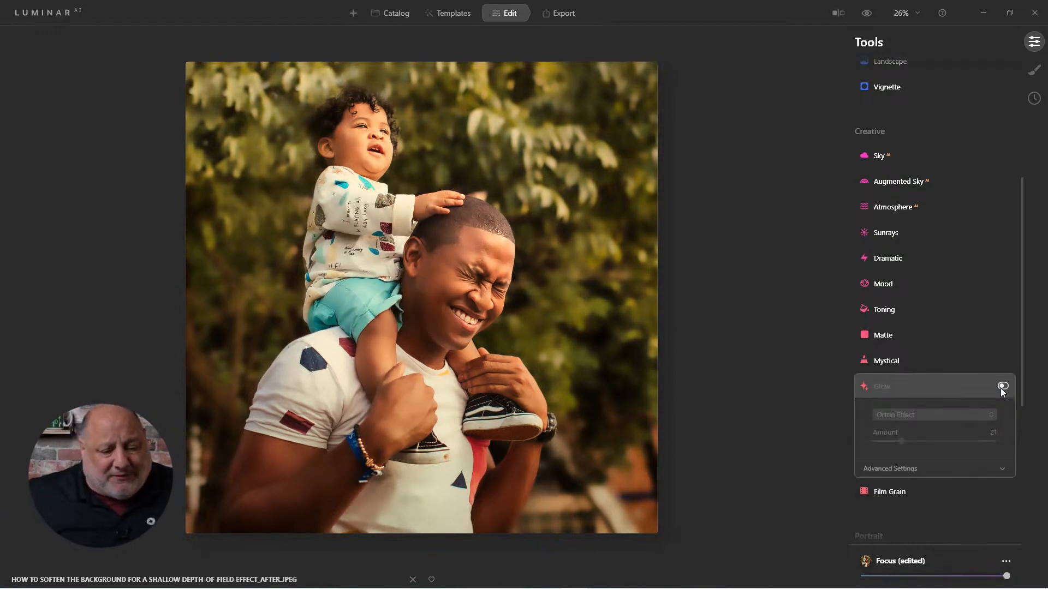
left_click(1002, 387)
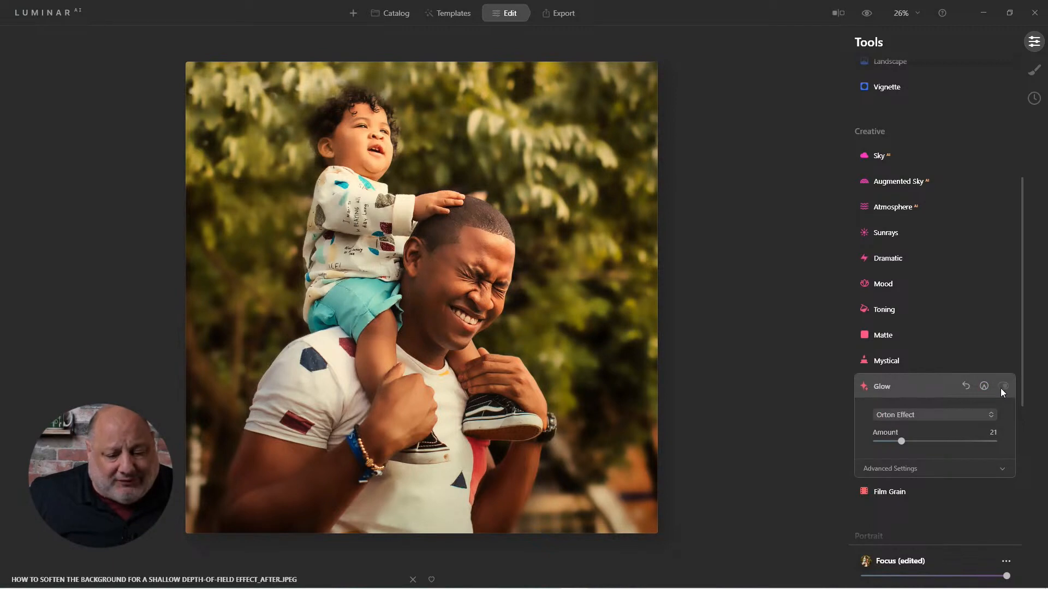
left_click(1002, 387)
left_click(1002, 387)
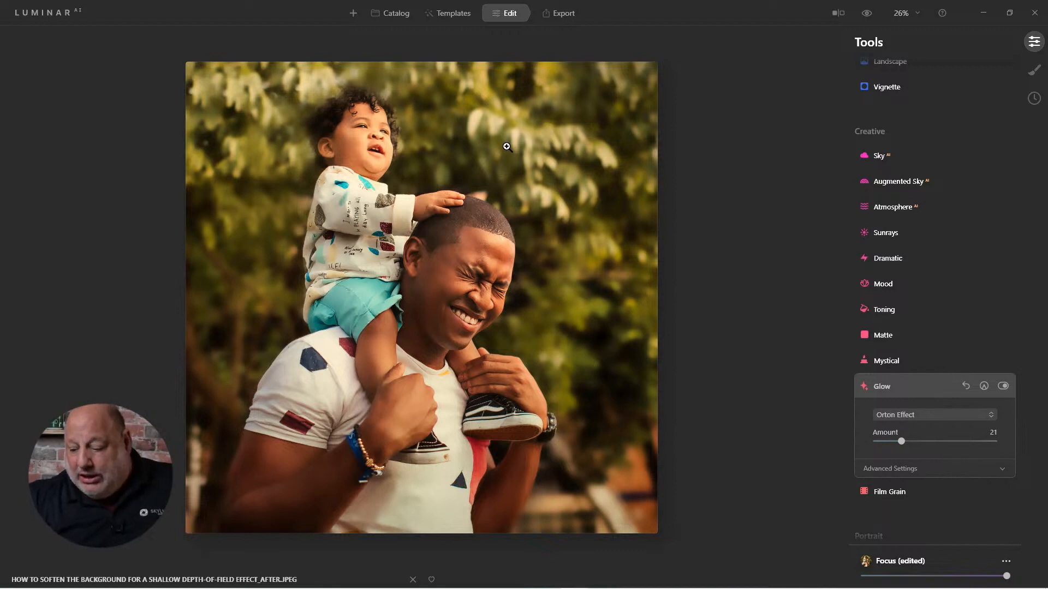
Step: Try softening the whole photo by setting Small Details, Medium Details and Large Details to -100
scroll(536, 135, "up", 1)
scroll(945, 149, "up", 3)
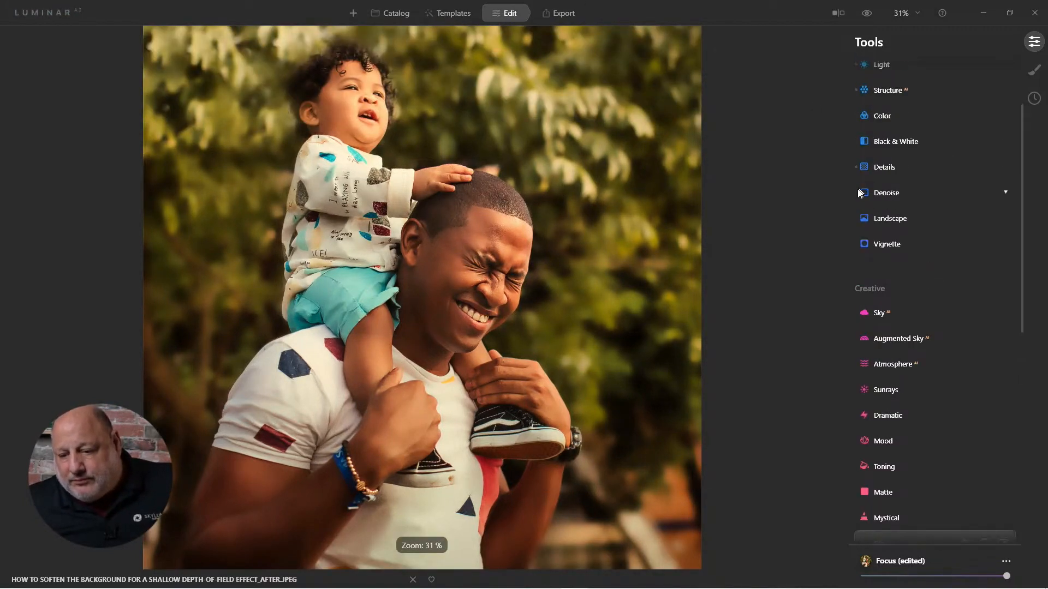
scroll(859, 193, "up", 2)
left_click(882, 222)
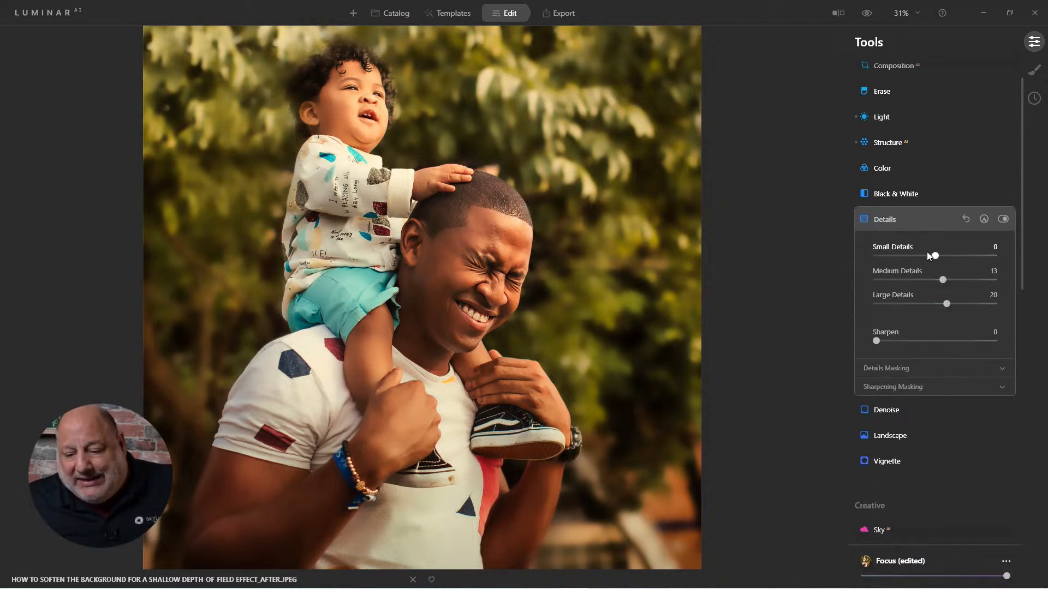
left_click_drag(936, 256, 838, 255)
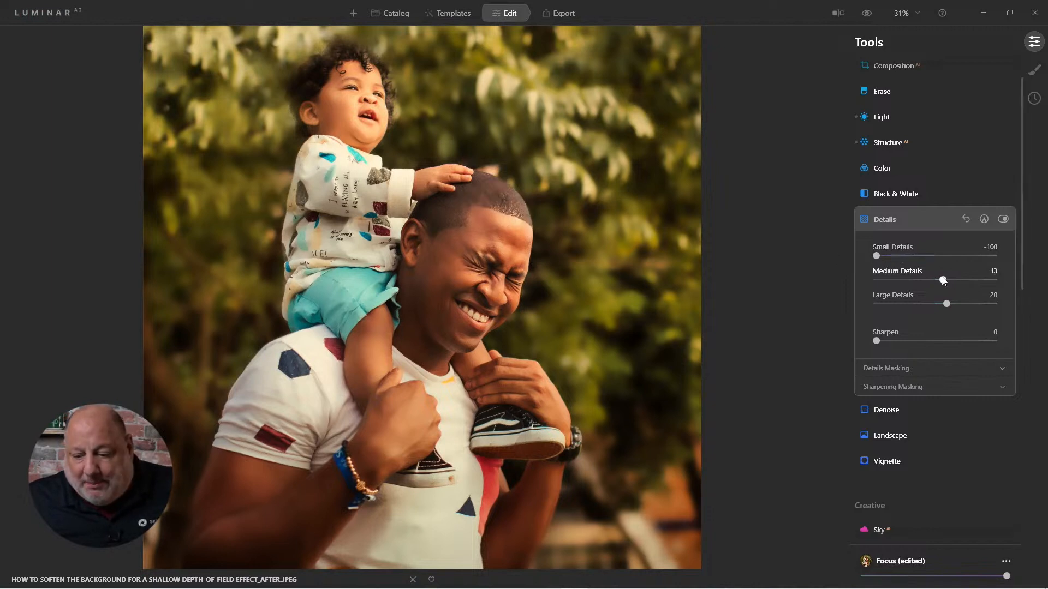
left_click_drag(943, 281, 840, 283)
left_click_drag(946, 304, 847, 302)
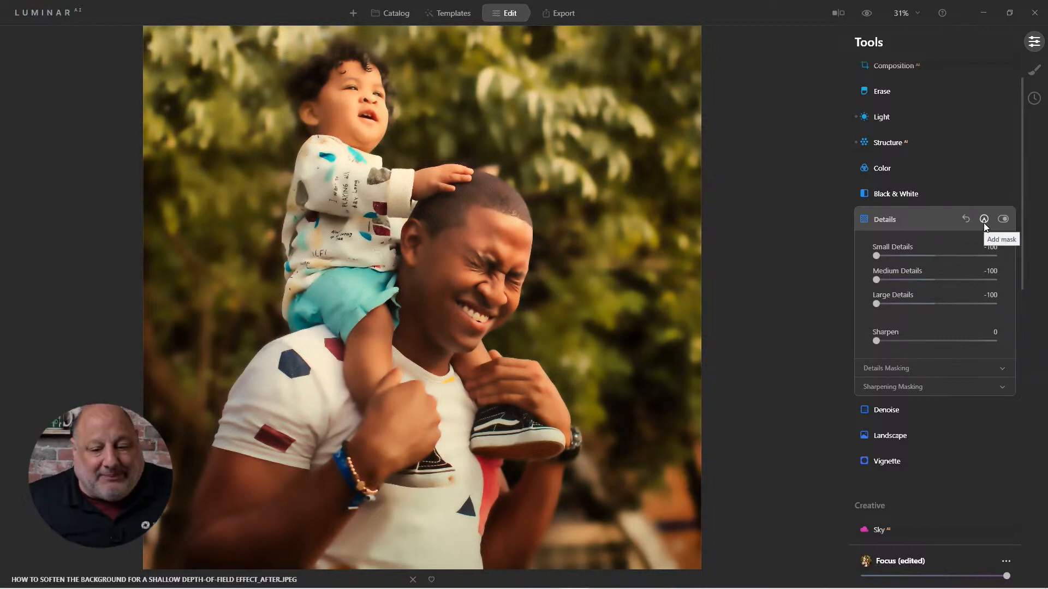
Step: Revert the edit history to the most recent Structure AI Strokes Finished state and return to the Structure tool
left_click(1032, 101)
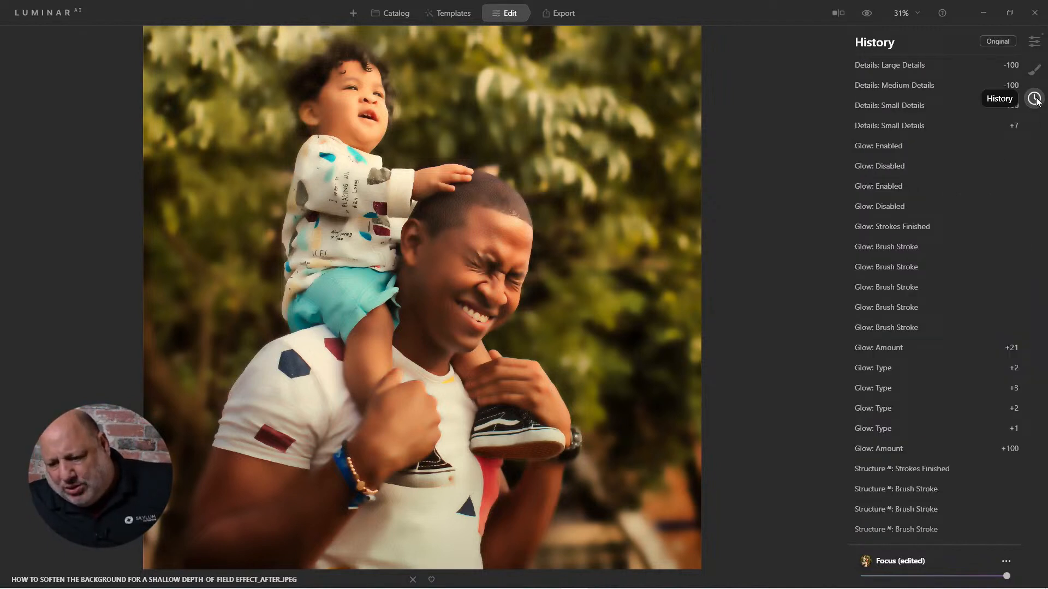
scroll(928, 339, "down", 2)
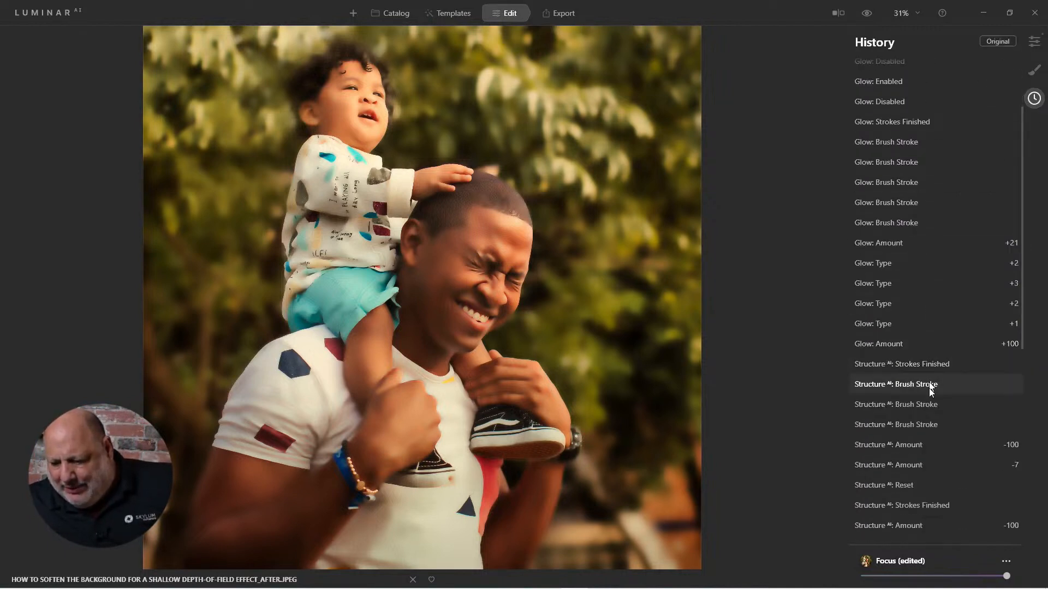
left_click(913, 366)
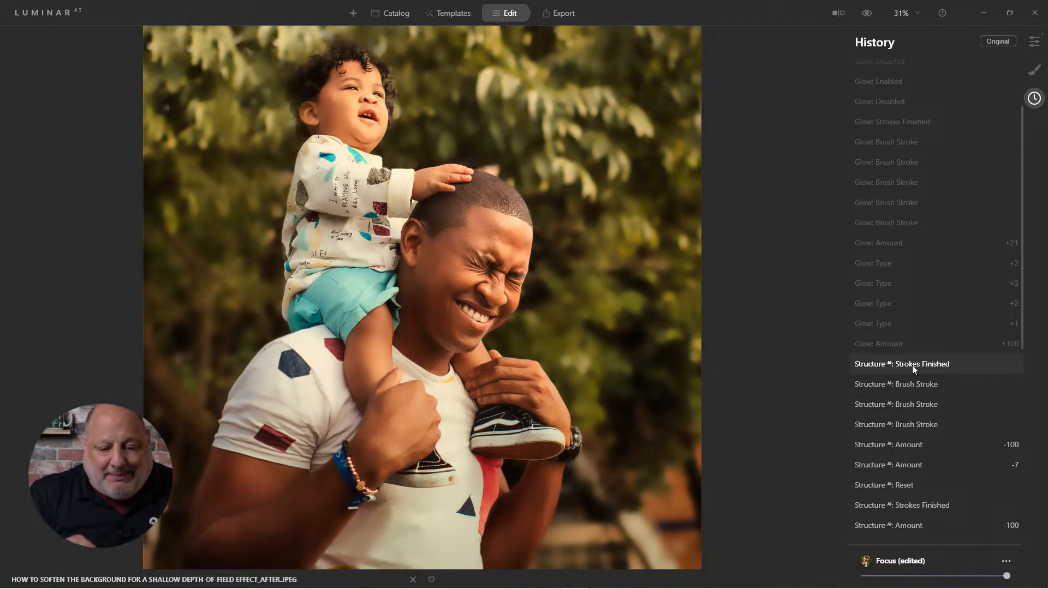
left_click(1035, 44)
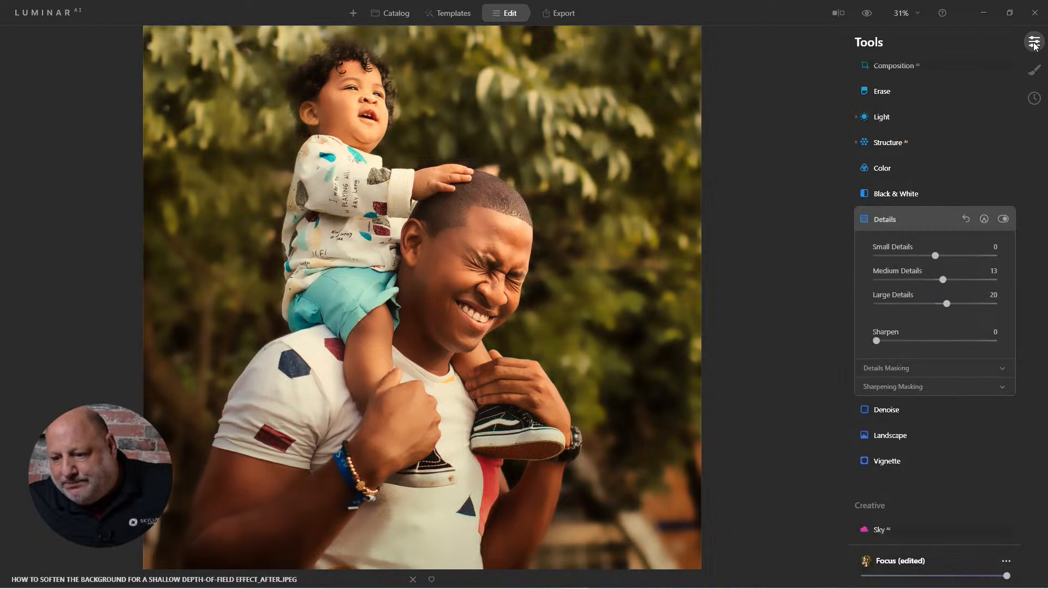
left_click(889, 222)
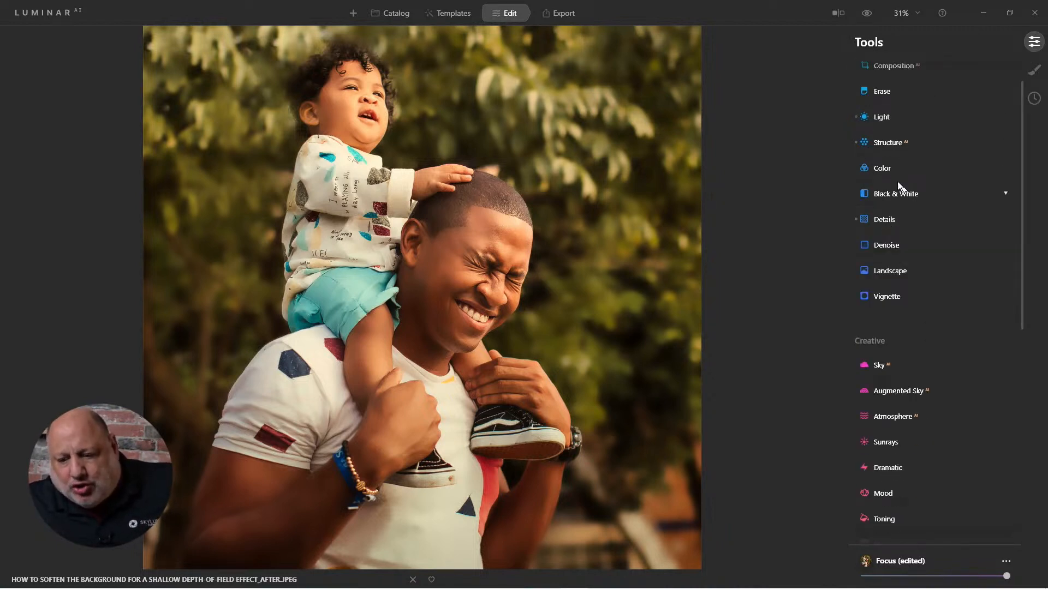
left_click(886, 144)
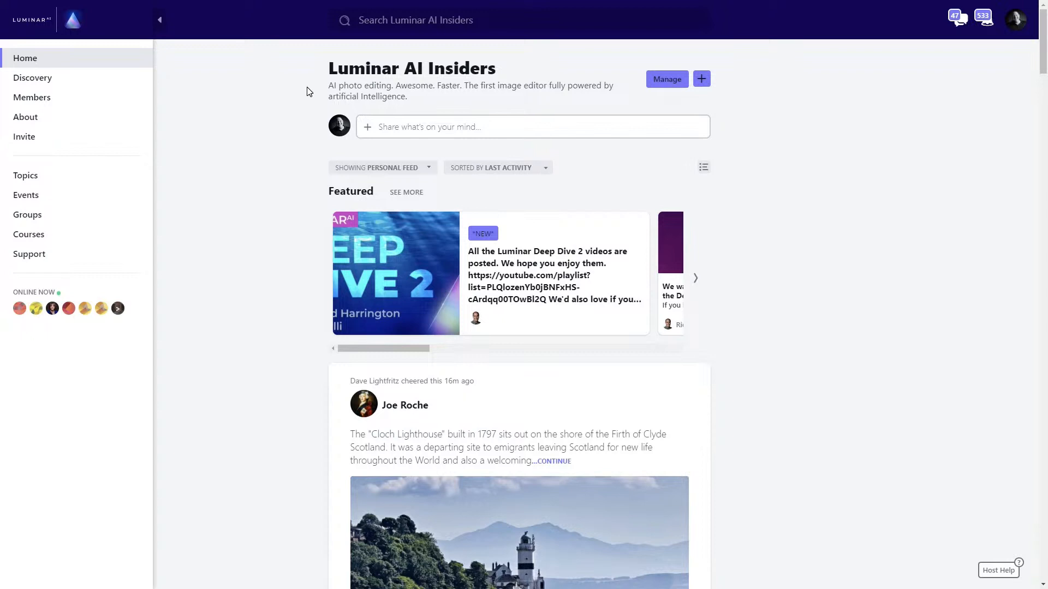
Step: Check the web address of the Luminar AI Insiders community site outside full screen and look through its Topics list
key("F11")
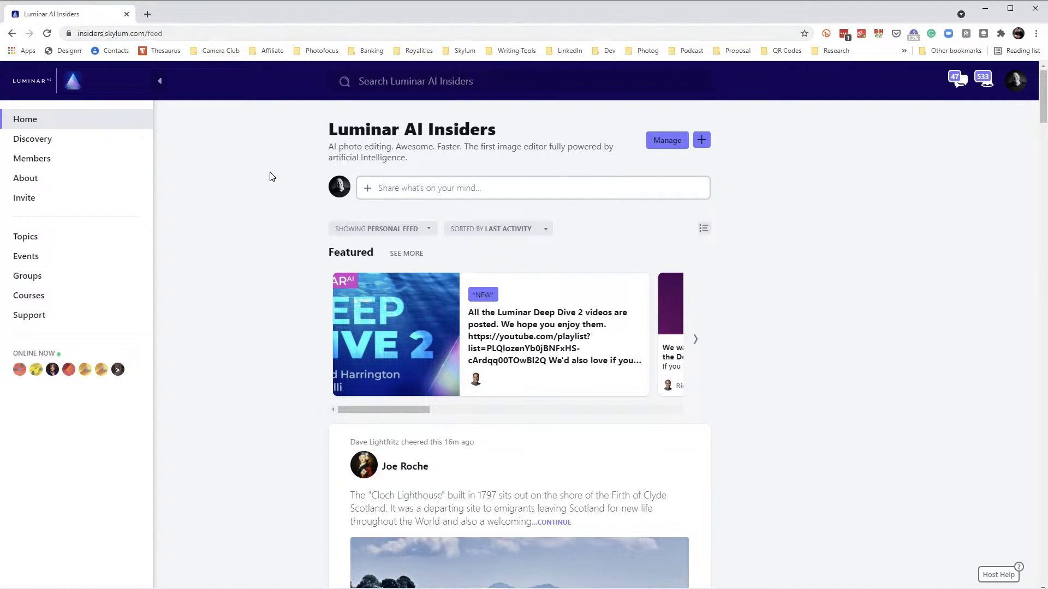
key("F11")
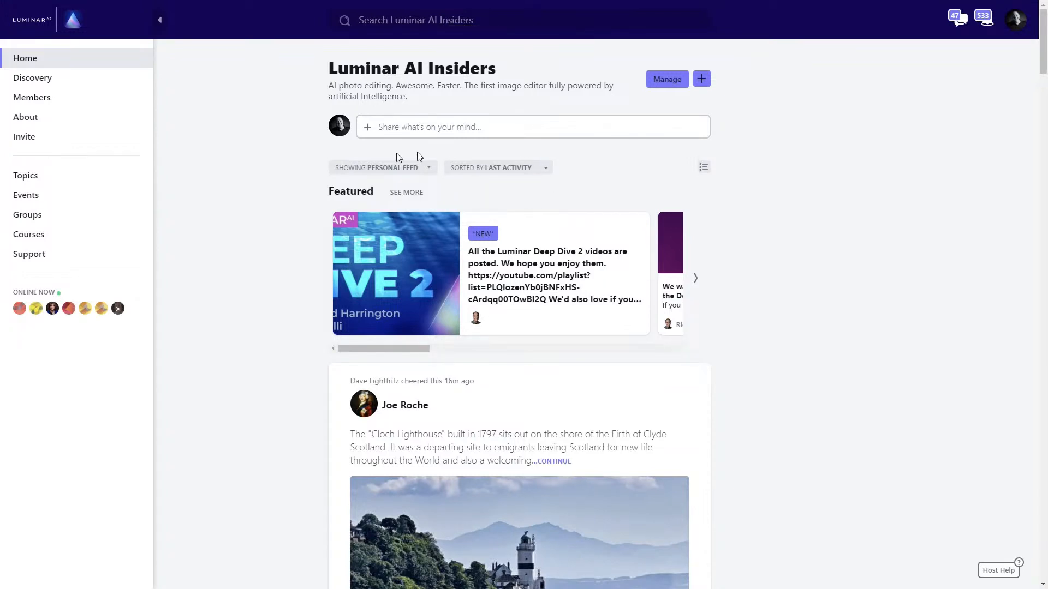
left_click(27, 176)
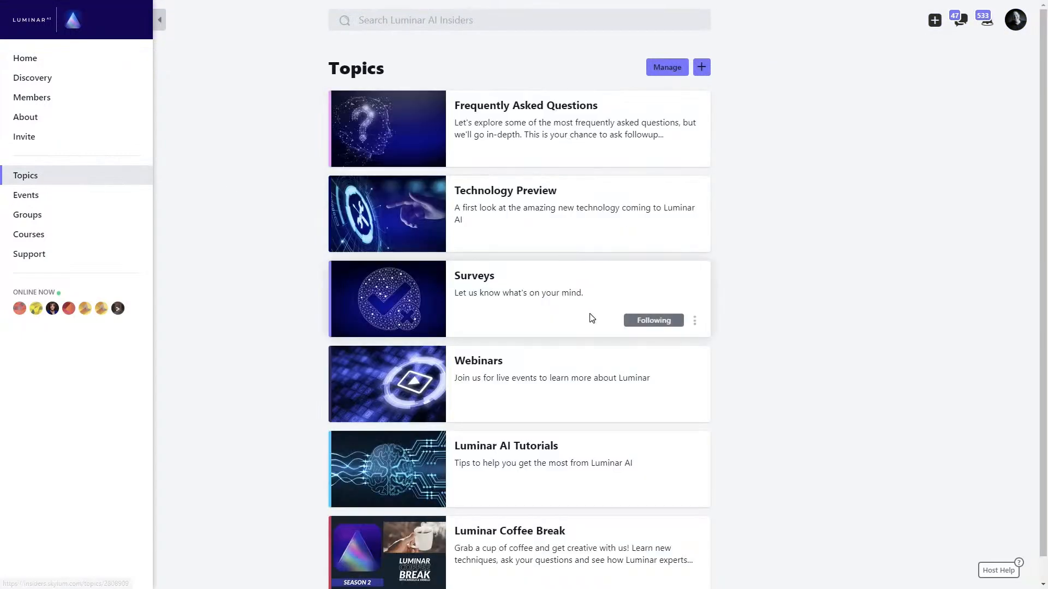
scroll(591, 326, "down", 1)
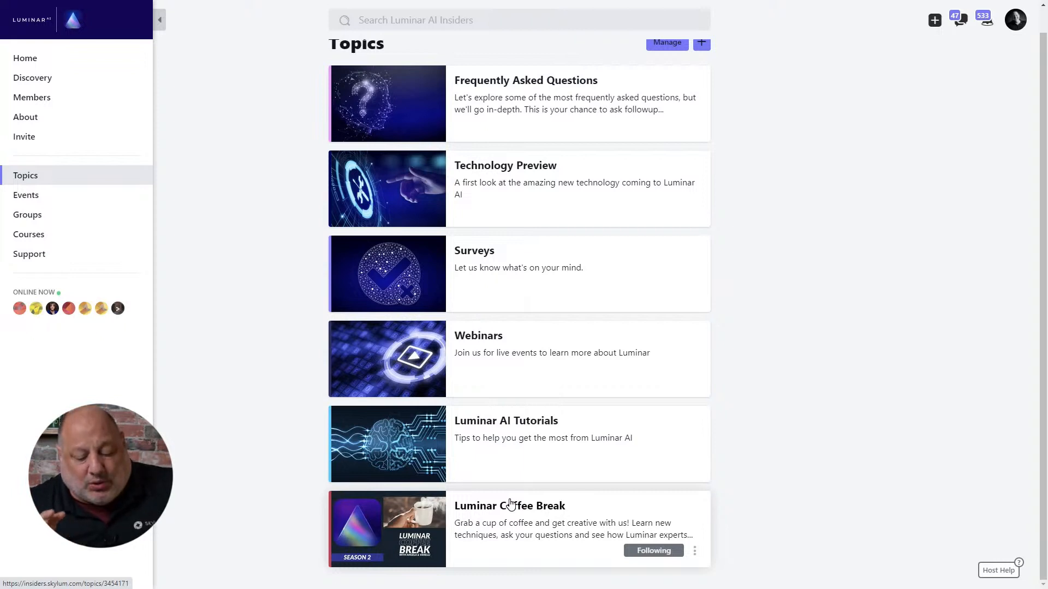
Step: Open the community's Events page and look through the upcoming Luminar Coffee Break sessions
left_click(27, 201)
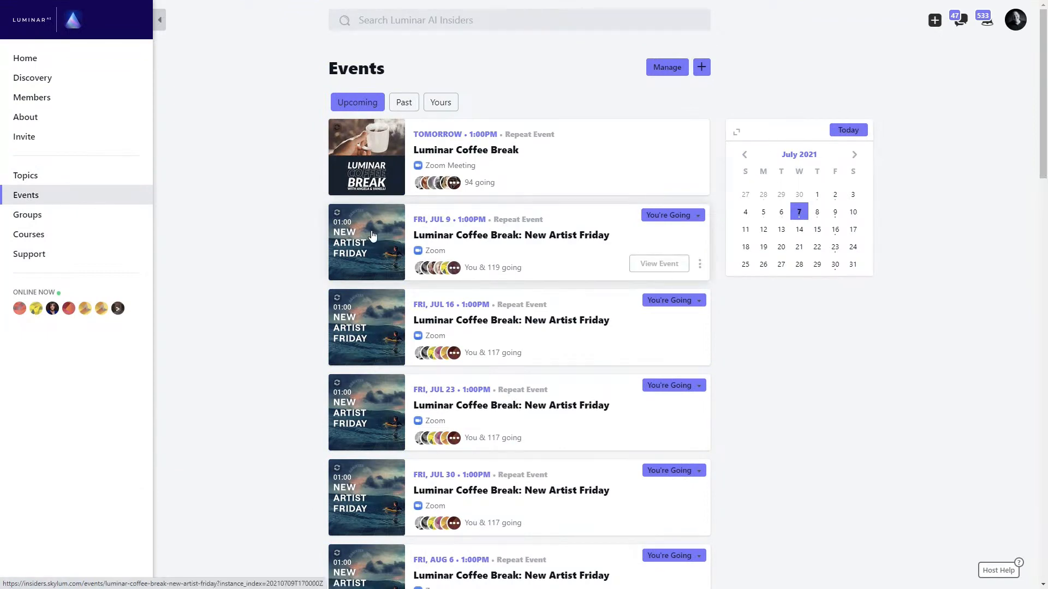
scroll(372, 236, "down", 10)
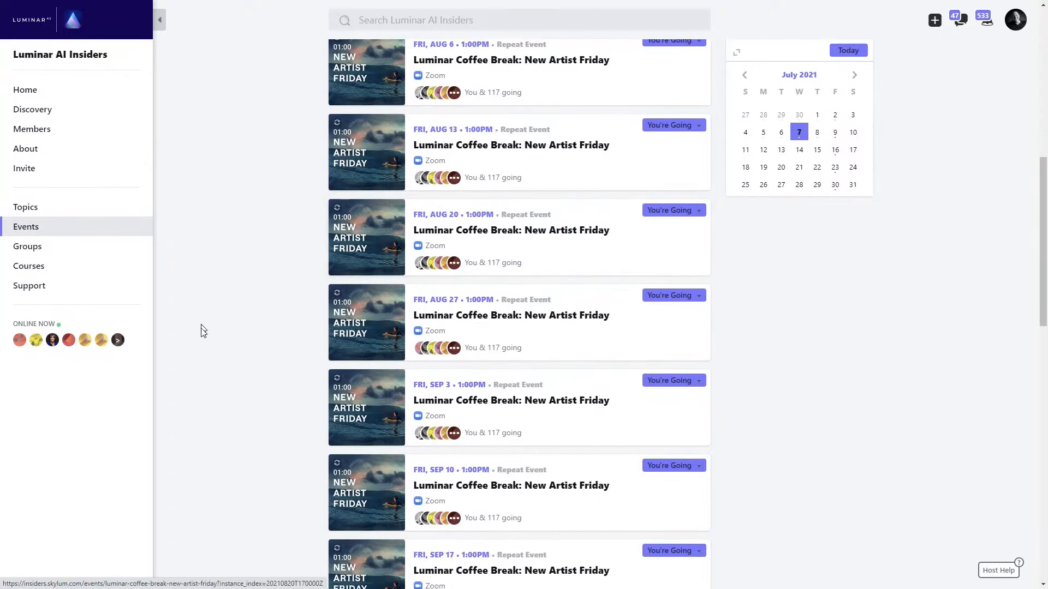
scroll(199, 325, "down", 10)
scroll(221, 336, "down", 4)
scroll(220, 335, "up", 20)
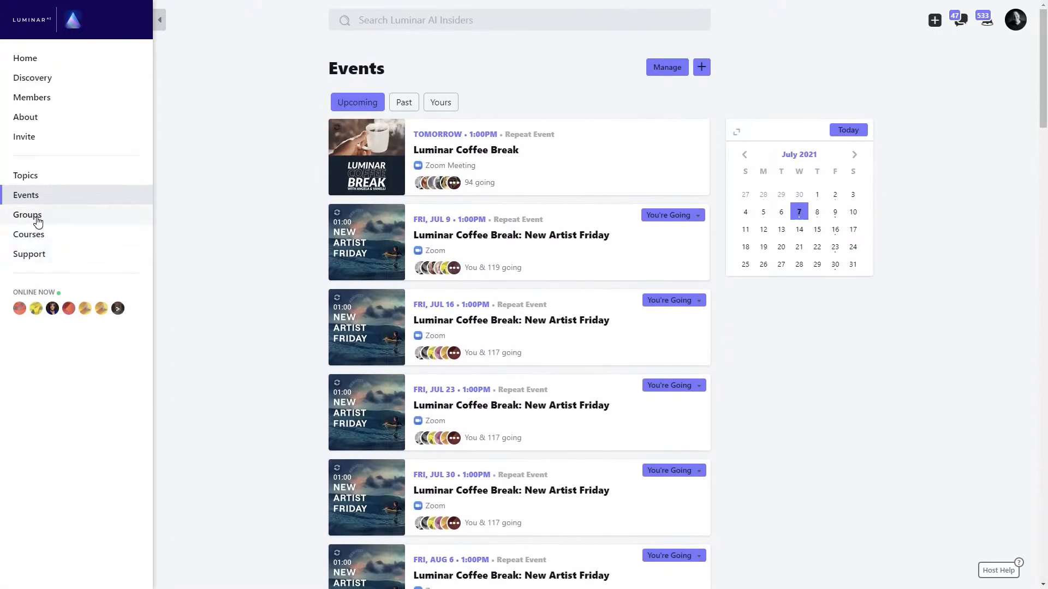
Step: Open the community's Groups page and look through the list of photography groups
left_click(38, 221)
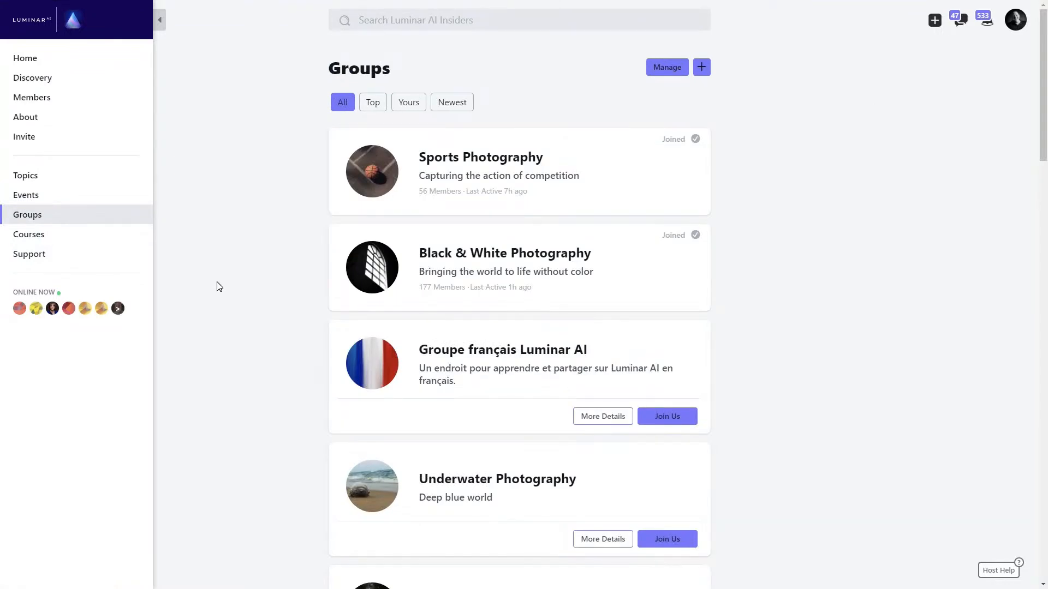
mouse_move(527, 214)
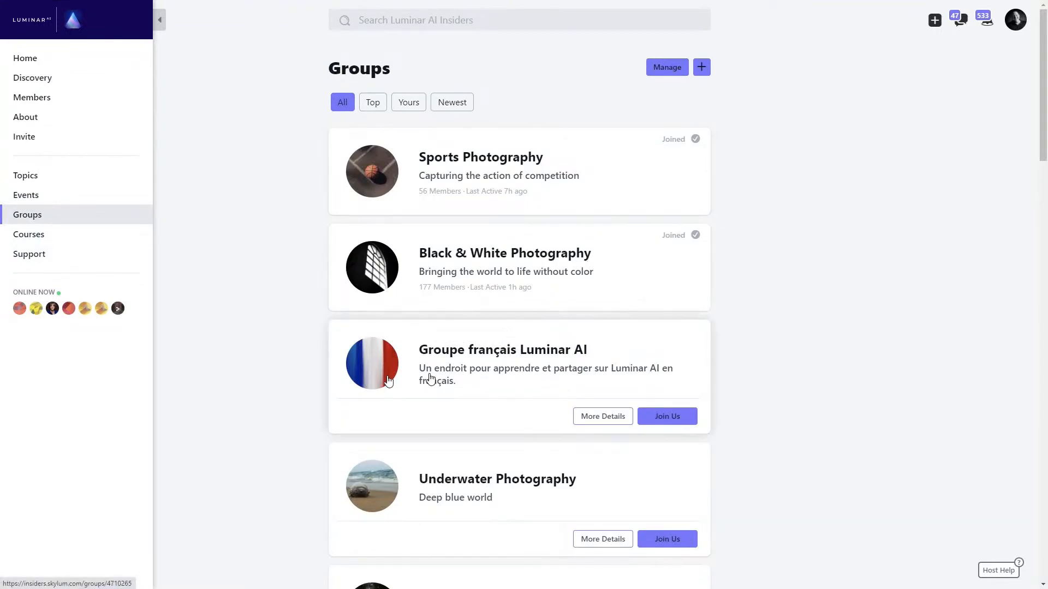
scroll(208, 390, "down", 6)
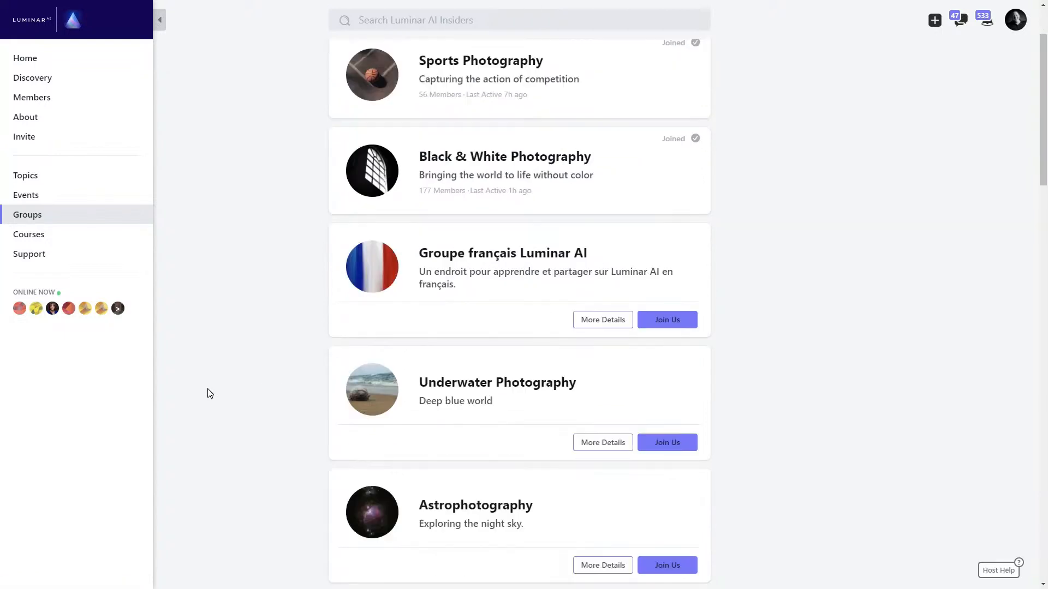
scroll(207, 389, "down", 6)
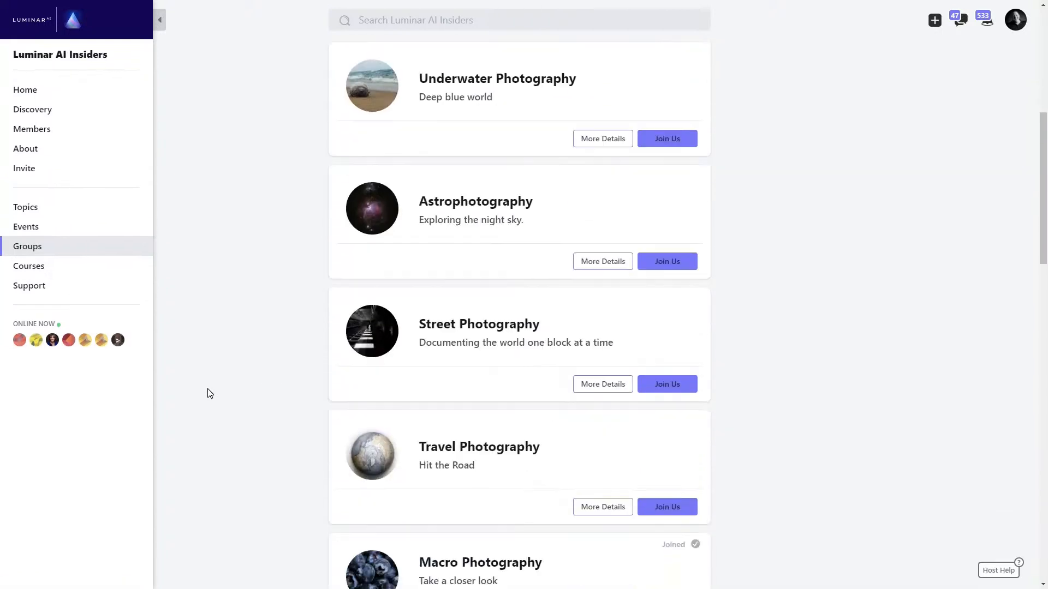
scroll(207, 393, "down", 9)
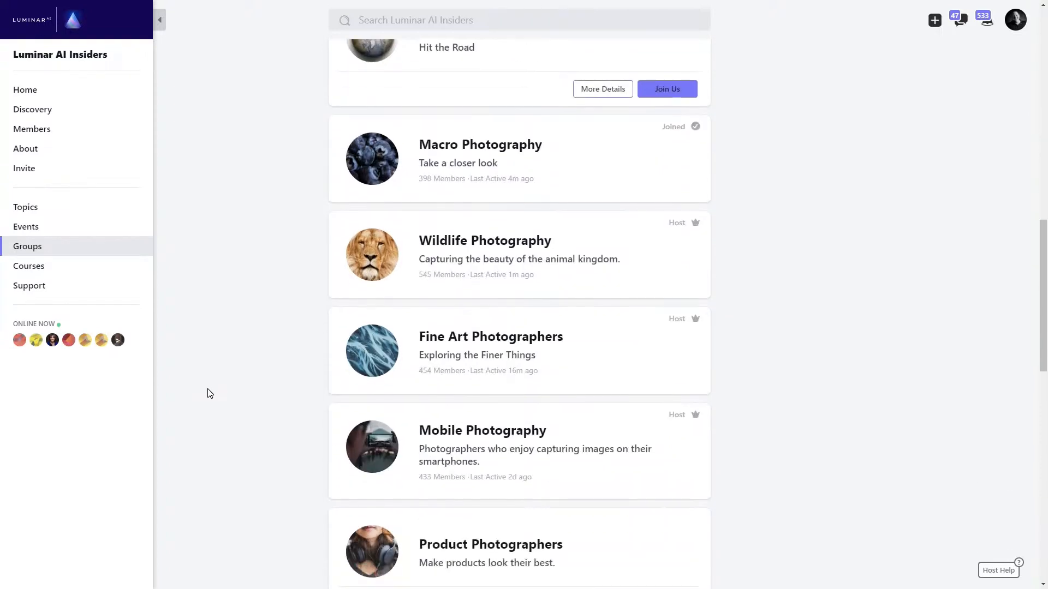
scroll(207, 393, "down", 9)
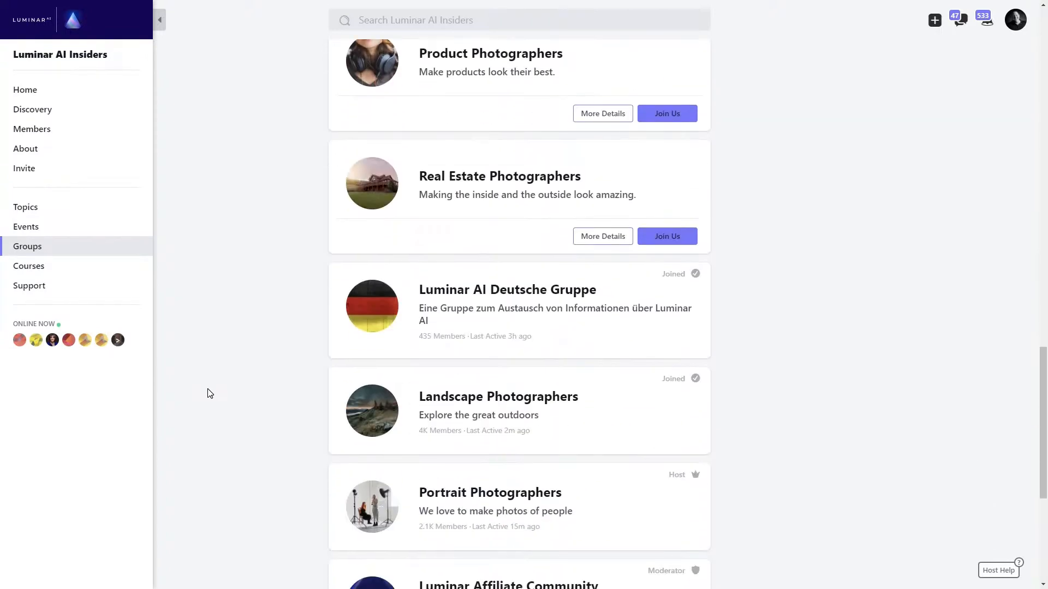